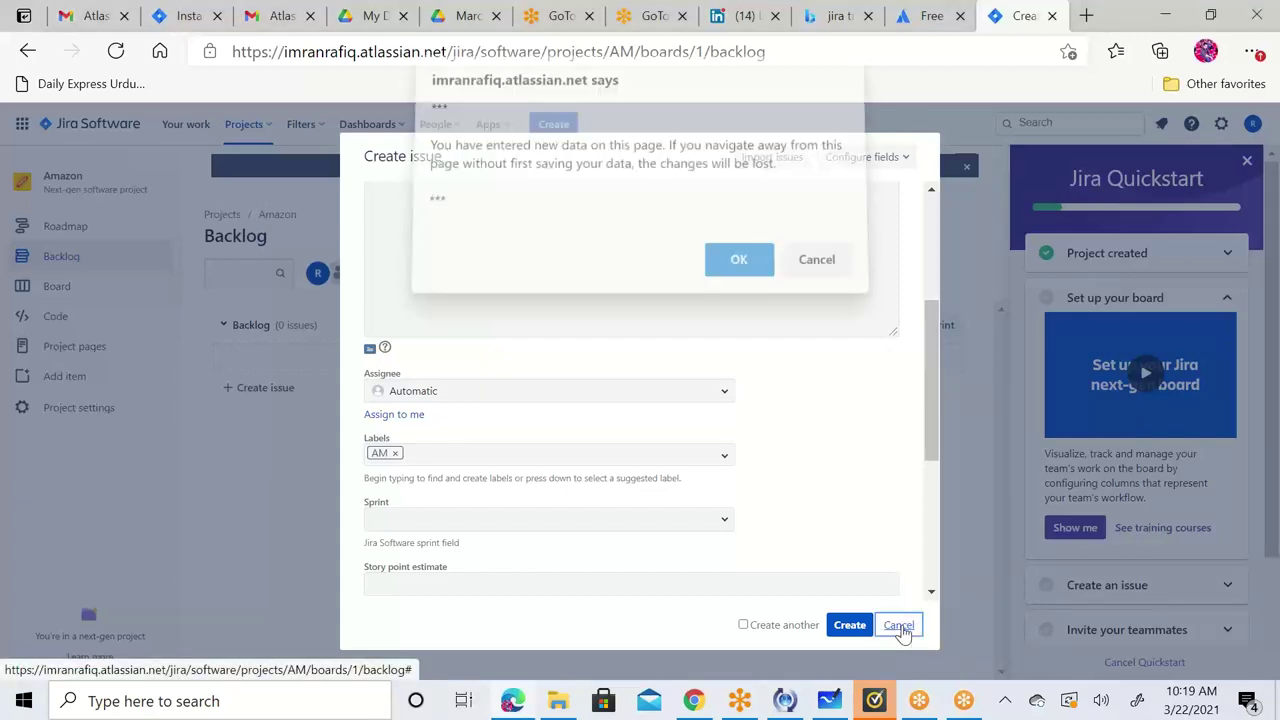
Step: Discard the unsaved new issue and switch to the 'jira trail' search results tab
left_click(720, 273)
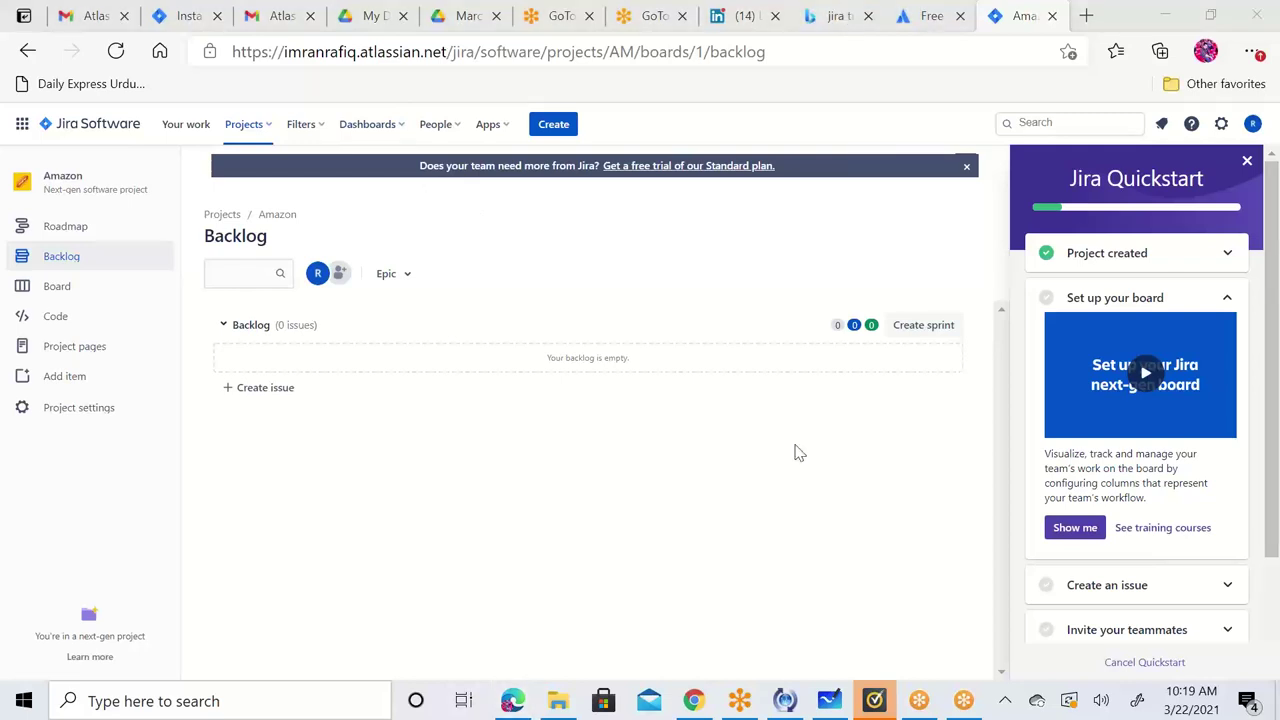
left_click(836, 16)
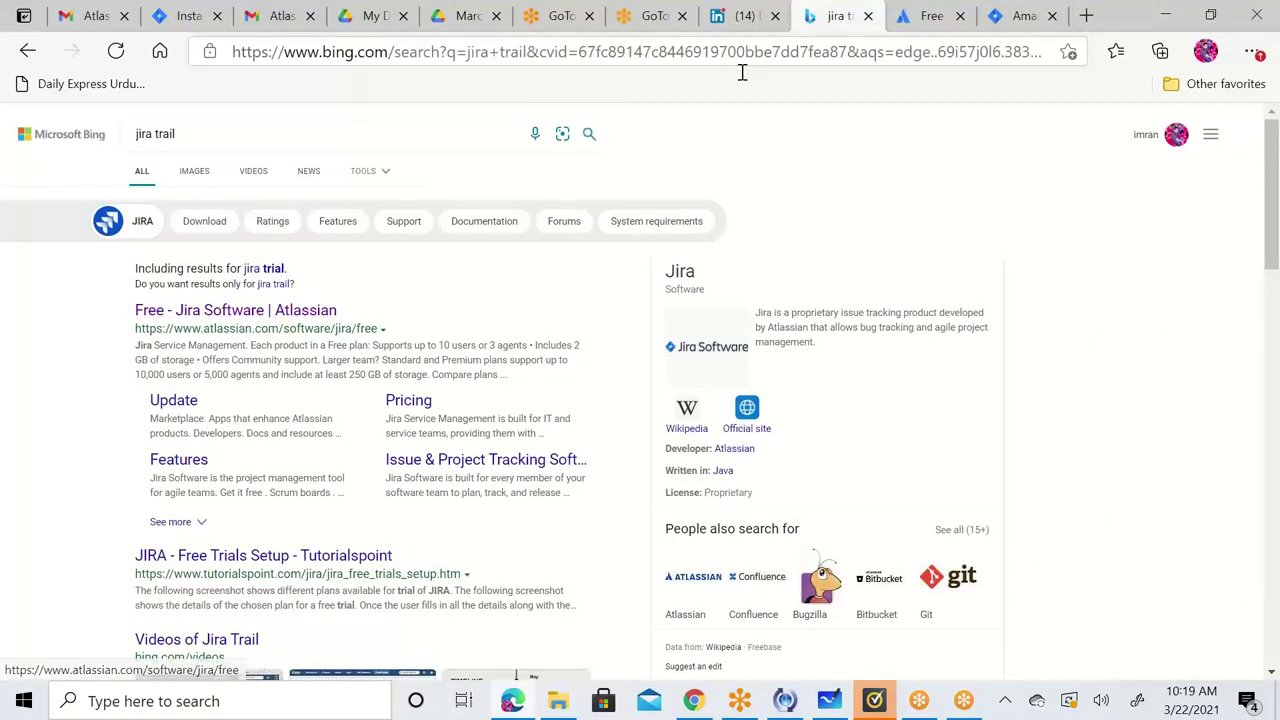
Step: View the Atlassian Jira free-plan page, then return to the Amazon backlog tab
left_click(935, 18)
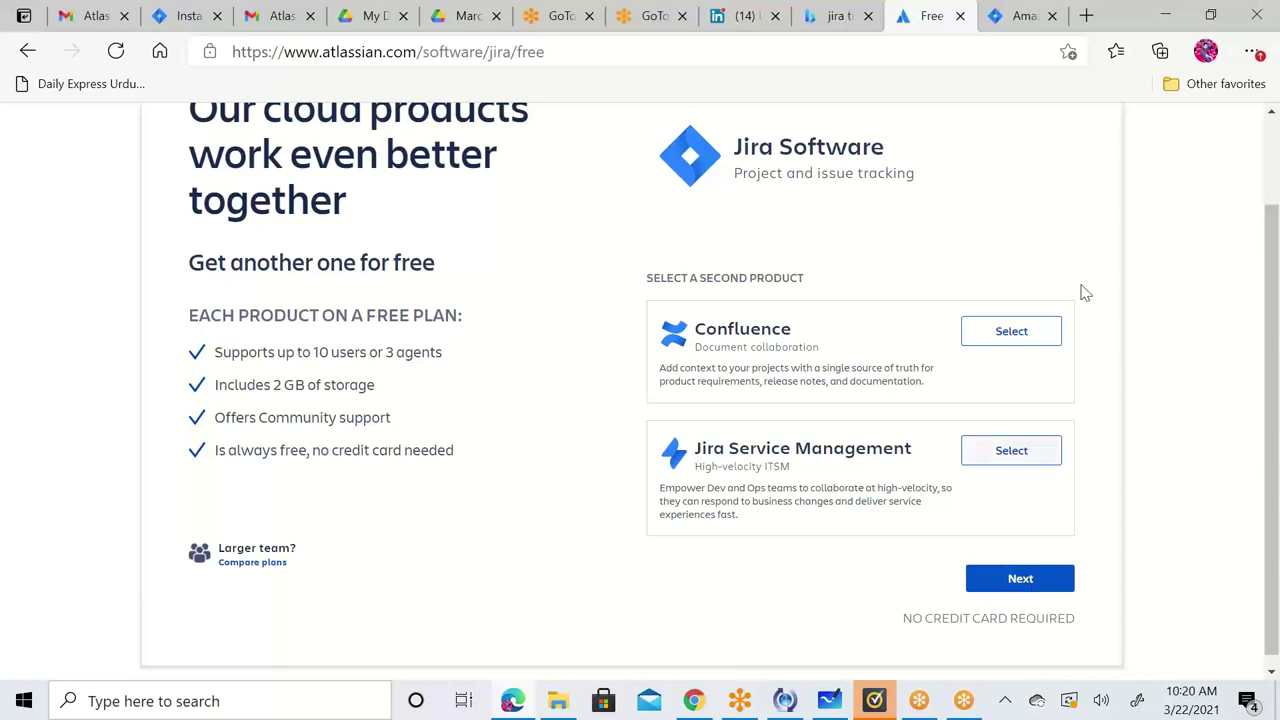
left_click(1018, 22)
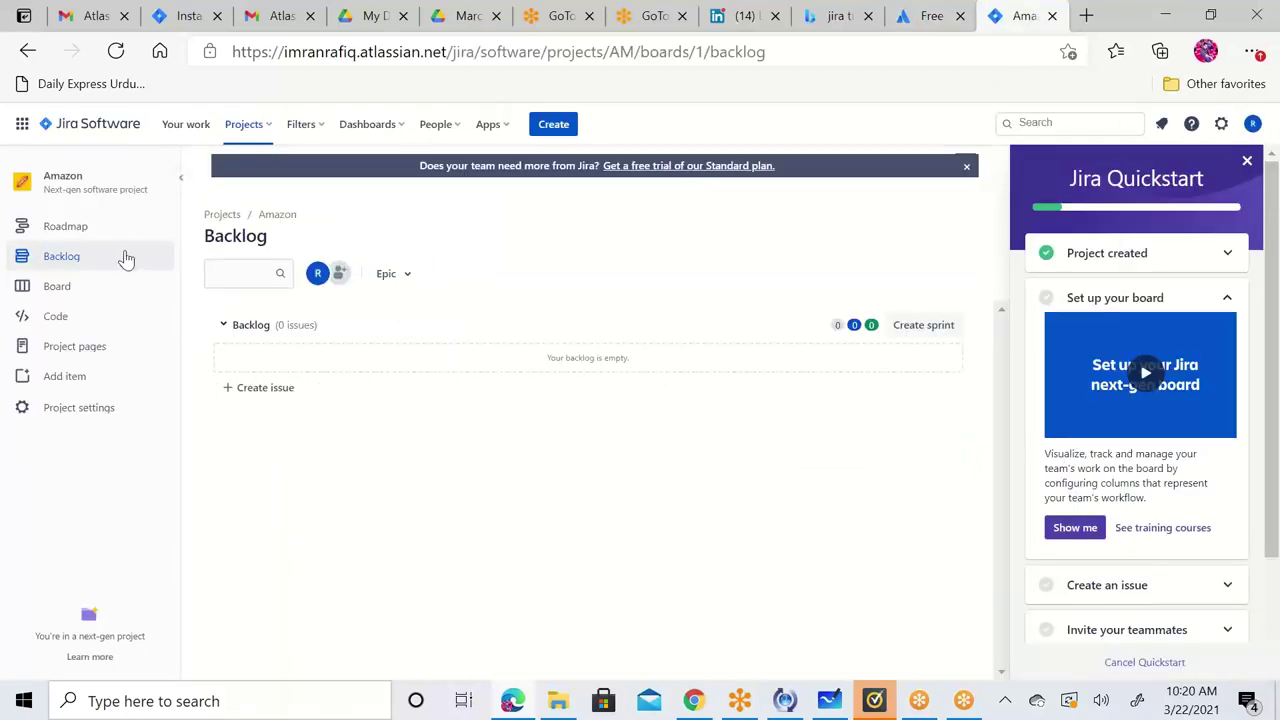
Step: Open the Amazon (AM) project's backlog from the recent projects list
left_click(266, 130)
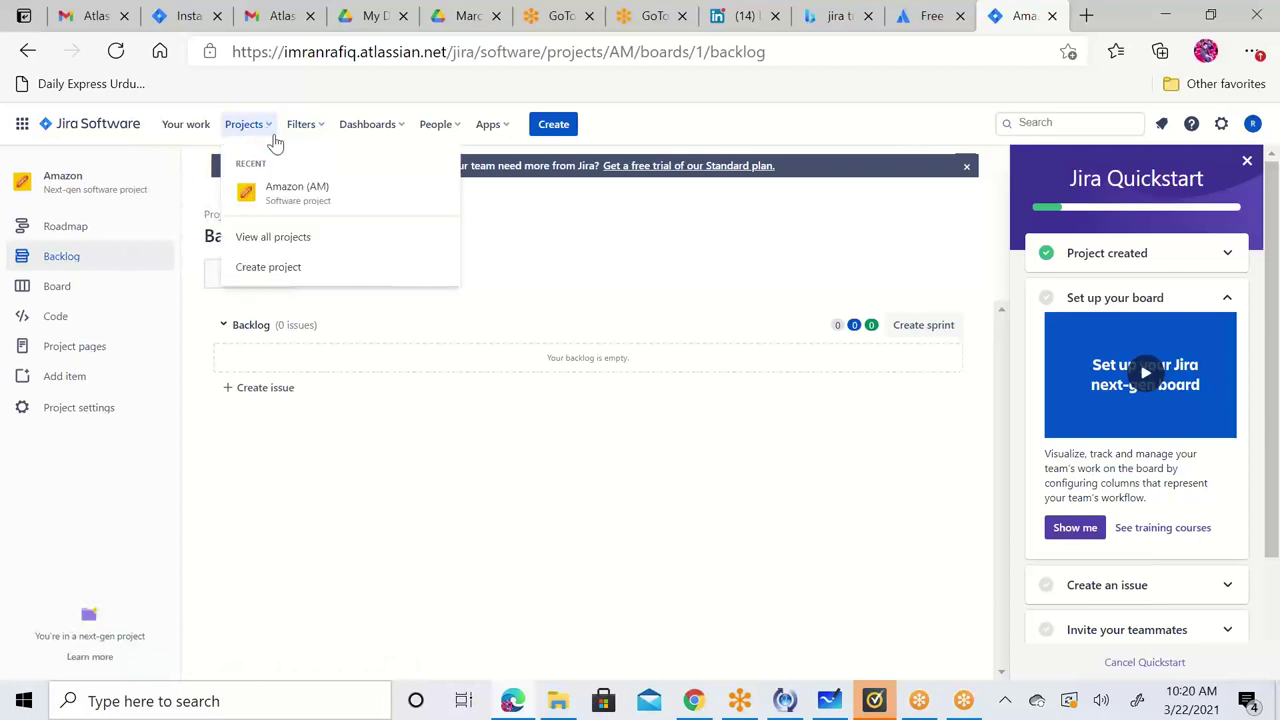
left_click(316, 206)
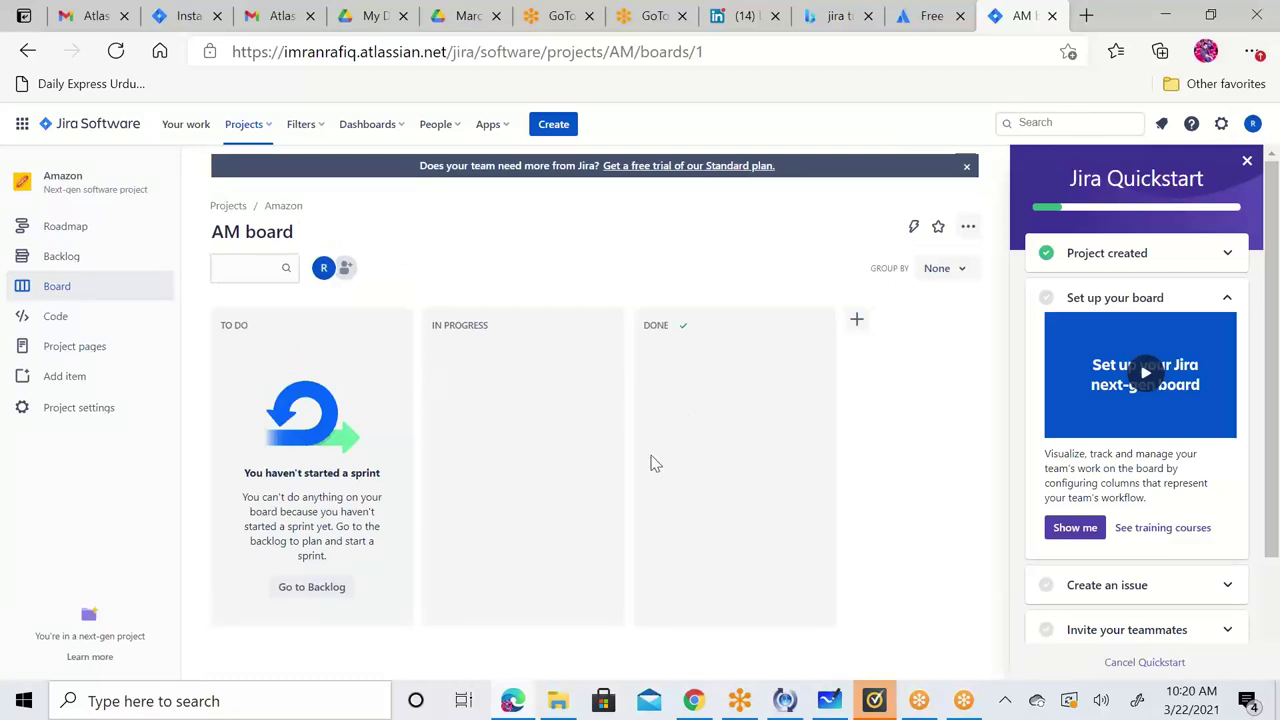
left_click(87, 262)
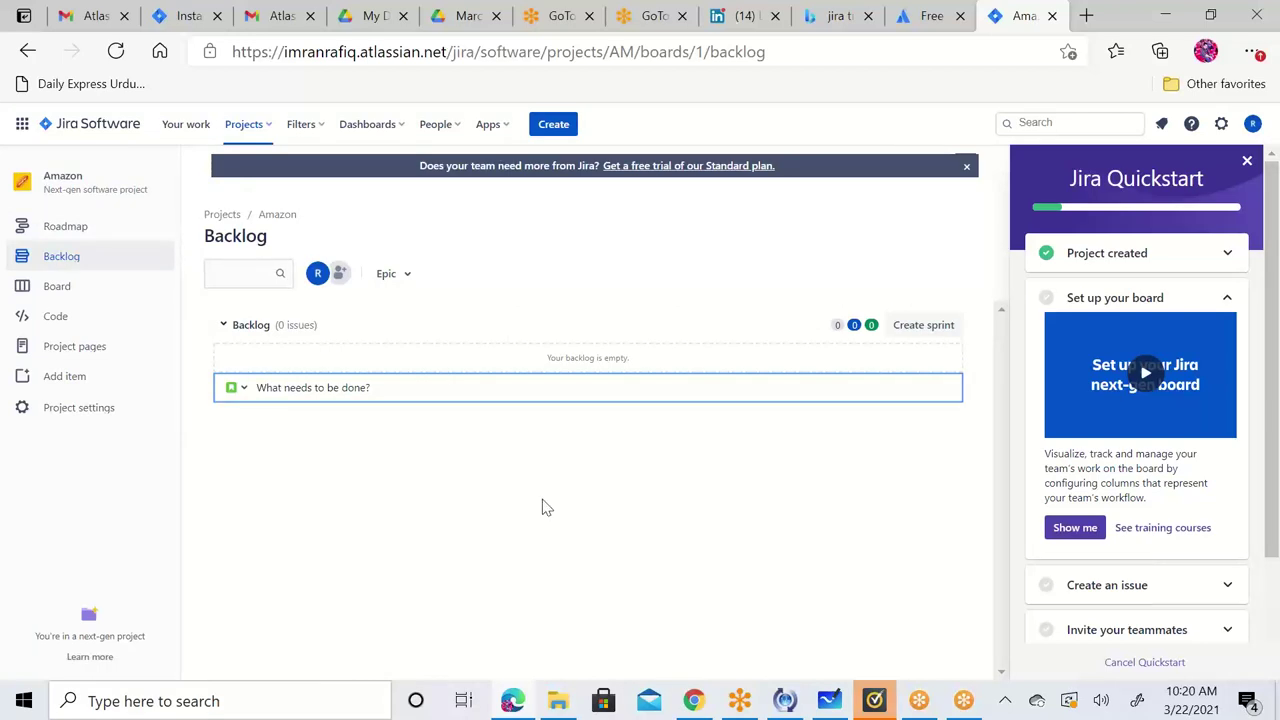
Step: Check the project's epic list, then start a new issue under the backlog
left_click(395, 274)
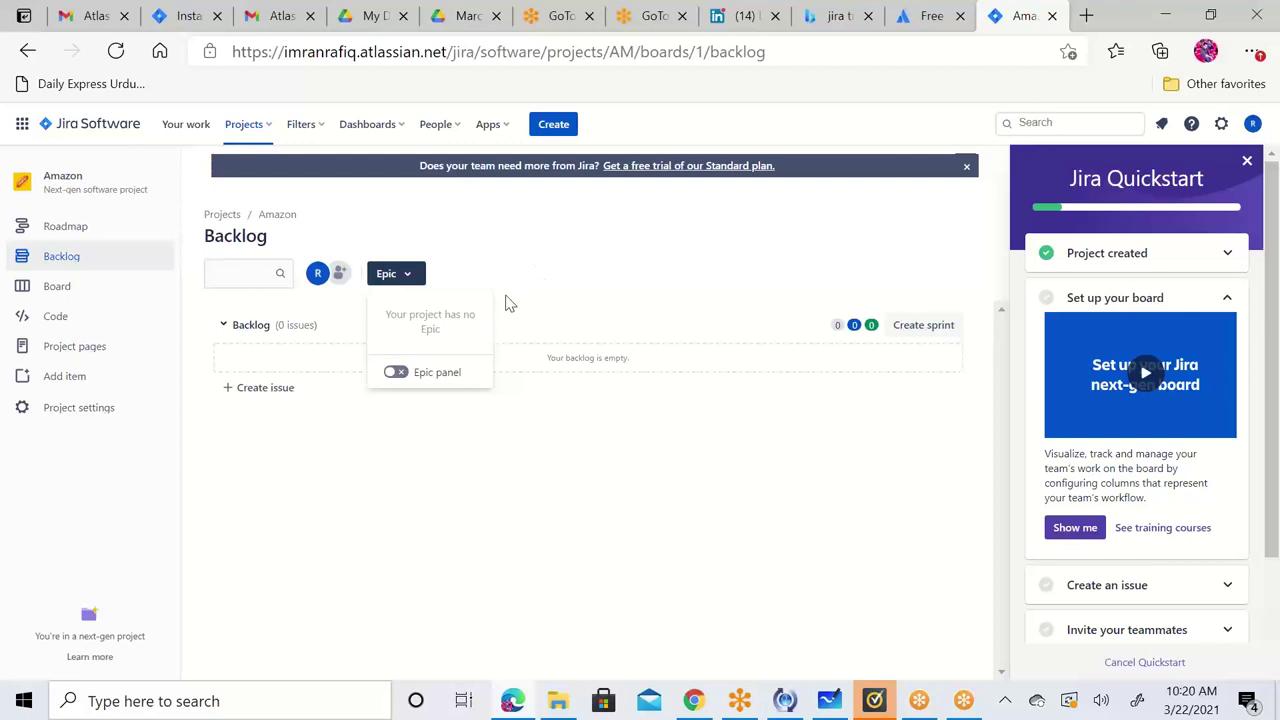
left_click(577, 283)
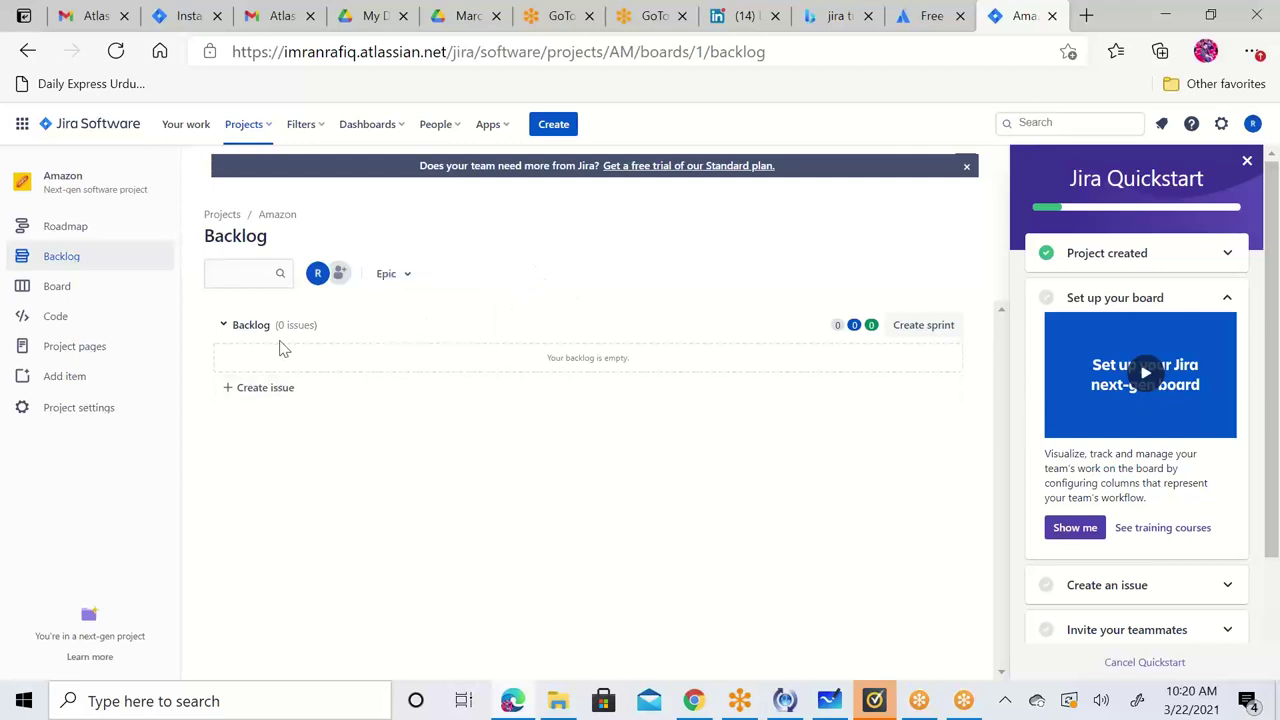
left_click(290, 395)
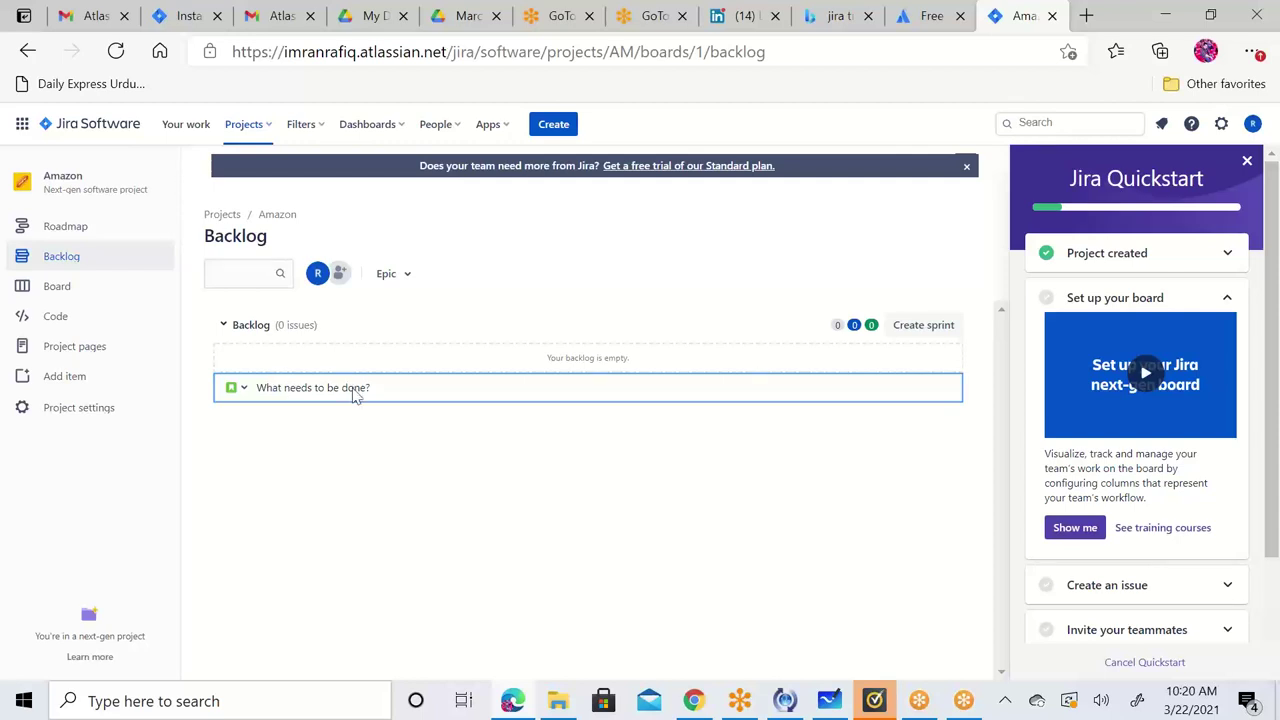
Step: In the full Create issue form, fill the Story summary 'As a A/c Holder of Amazon, I would like to Login'
left_click(553, 126)
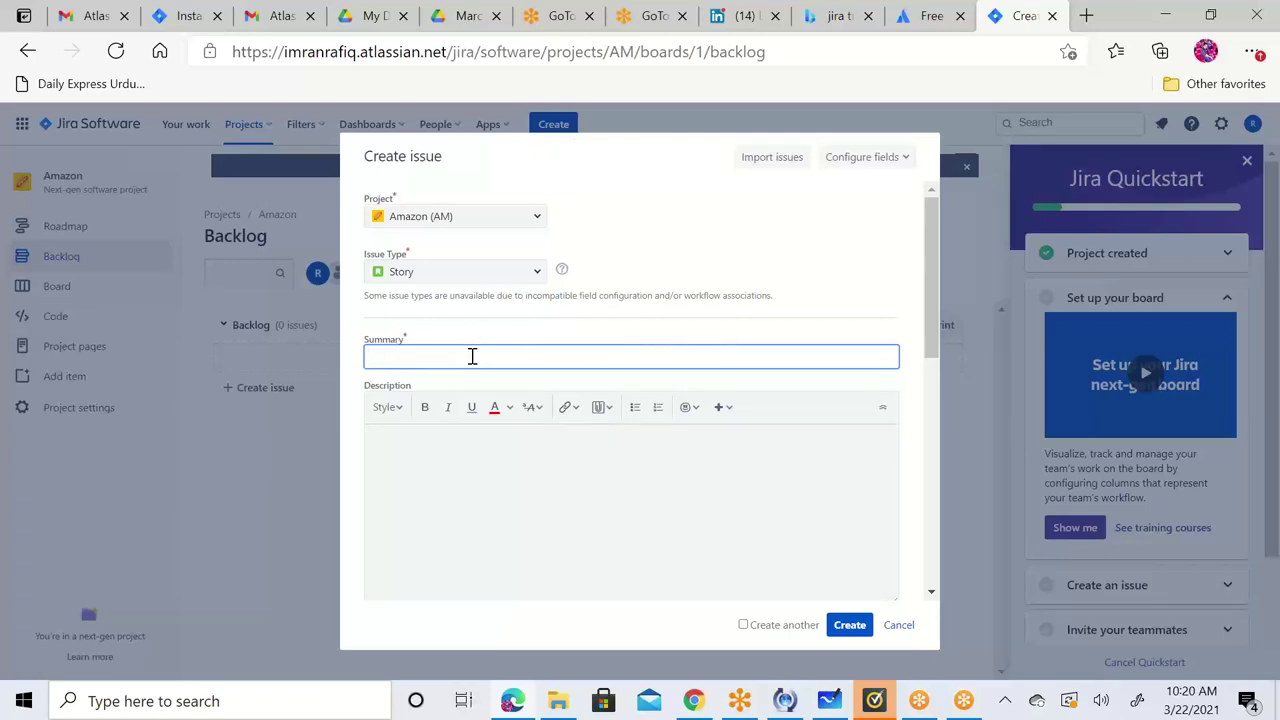
type("As")
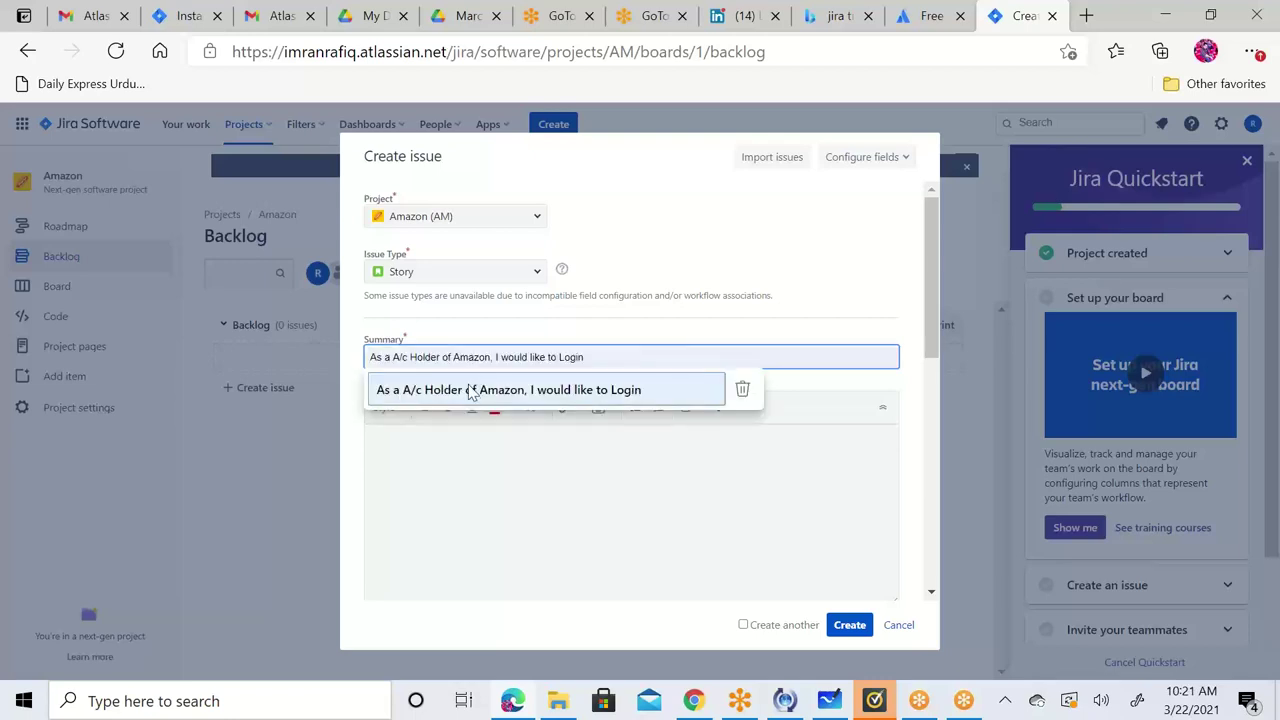
left_click(472, 390)
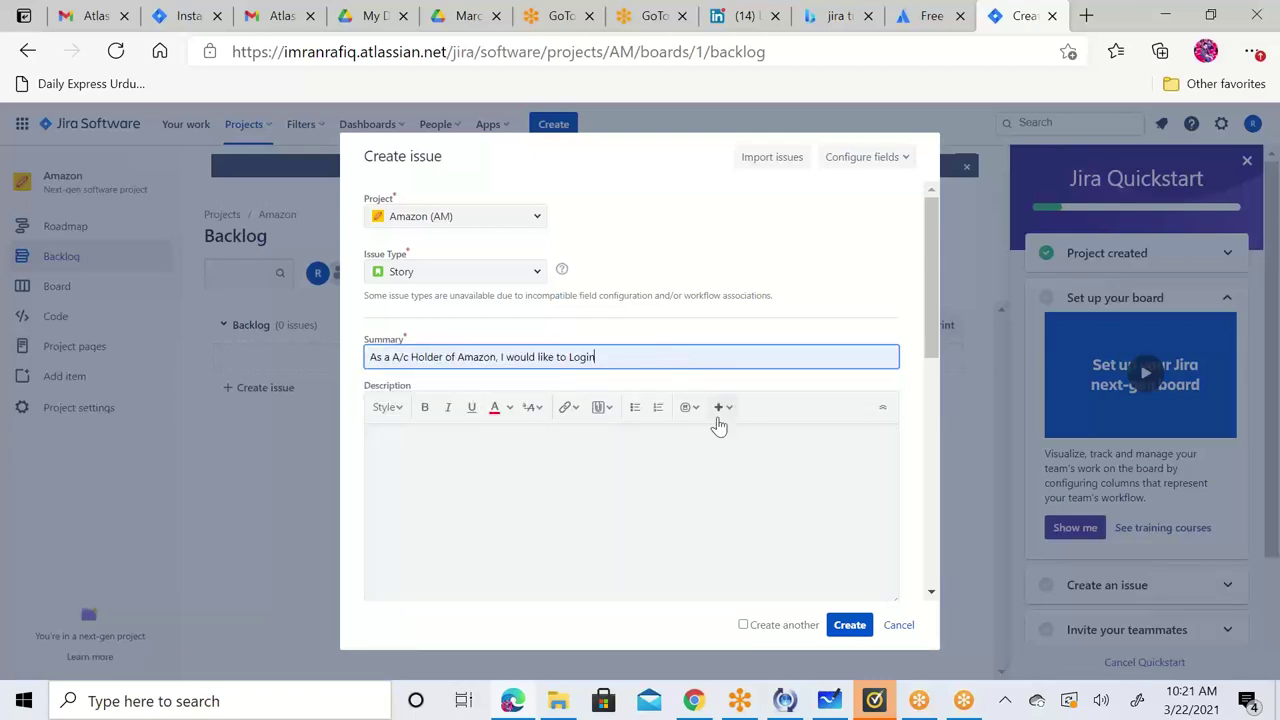
left_click(537, 273)
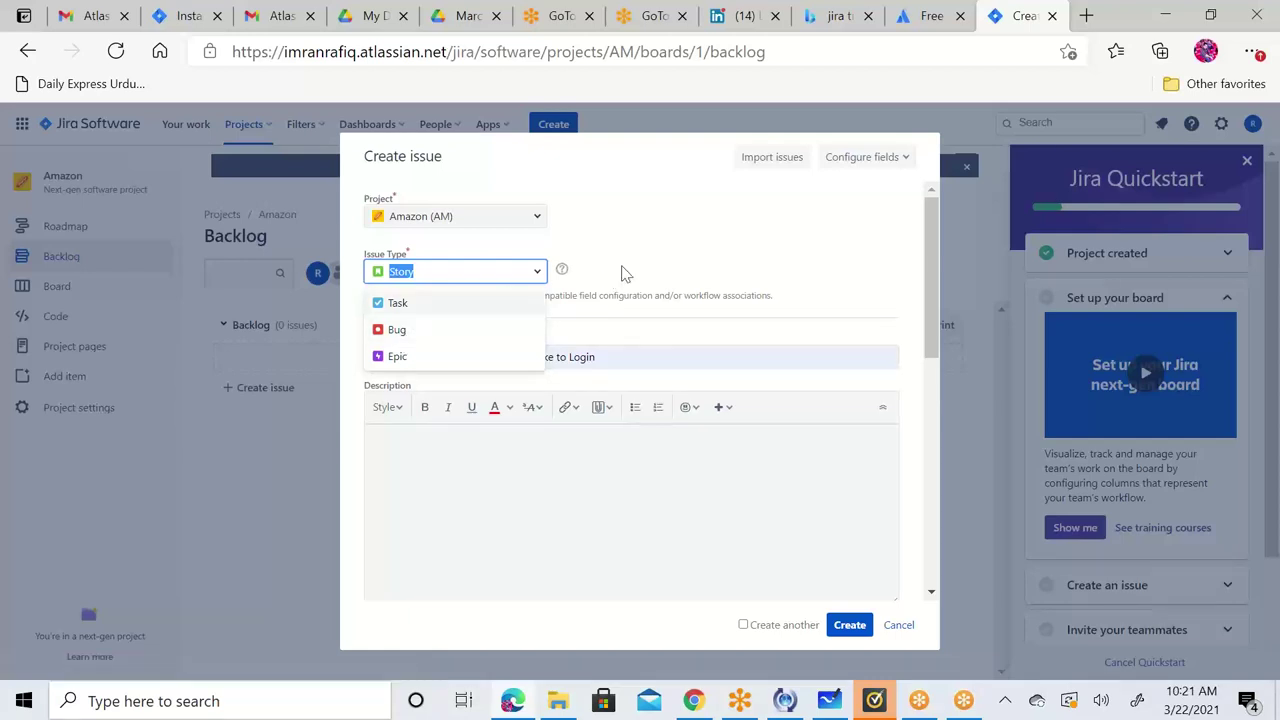
Step: Keep the issue type as Story and set the Assignee to your own user
left_click(729, 219)
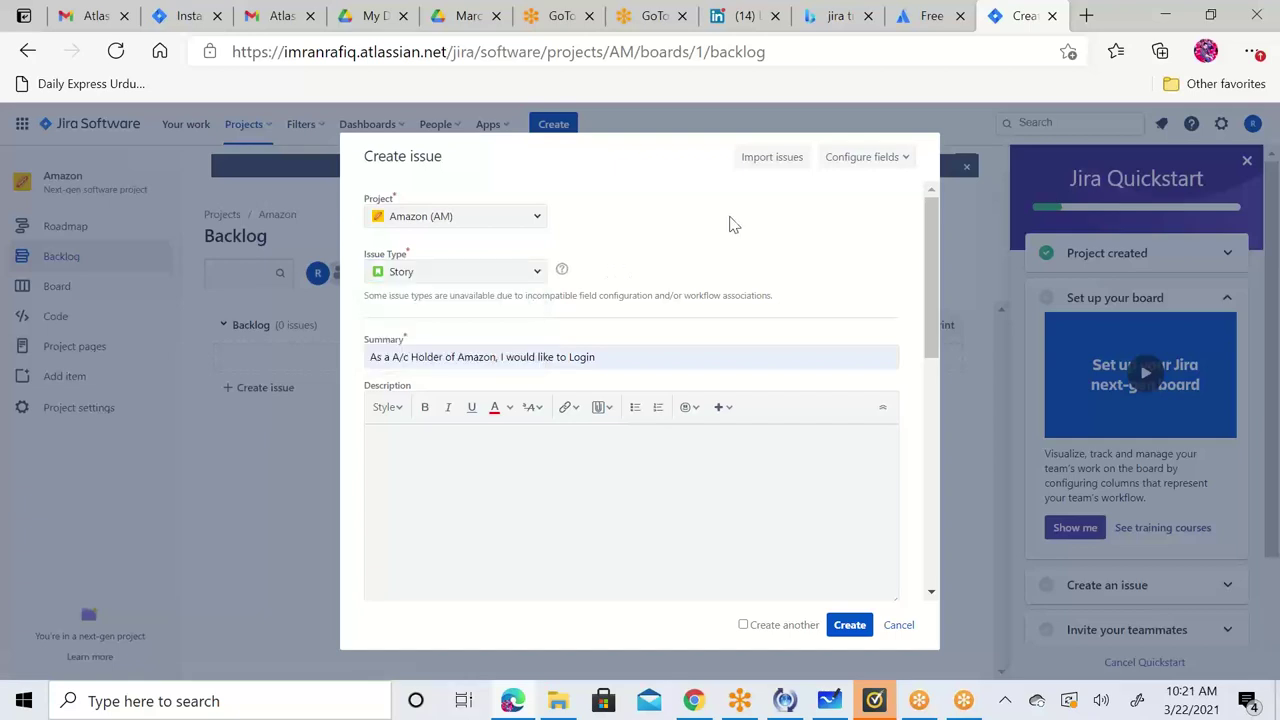
scroll(928, 245, "down", 1)
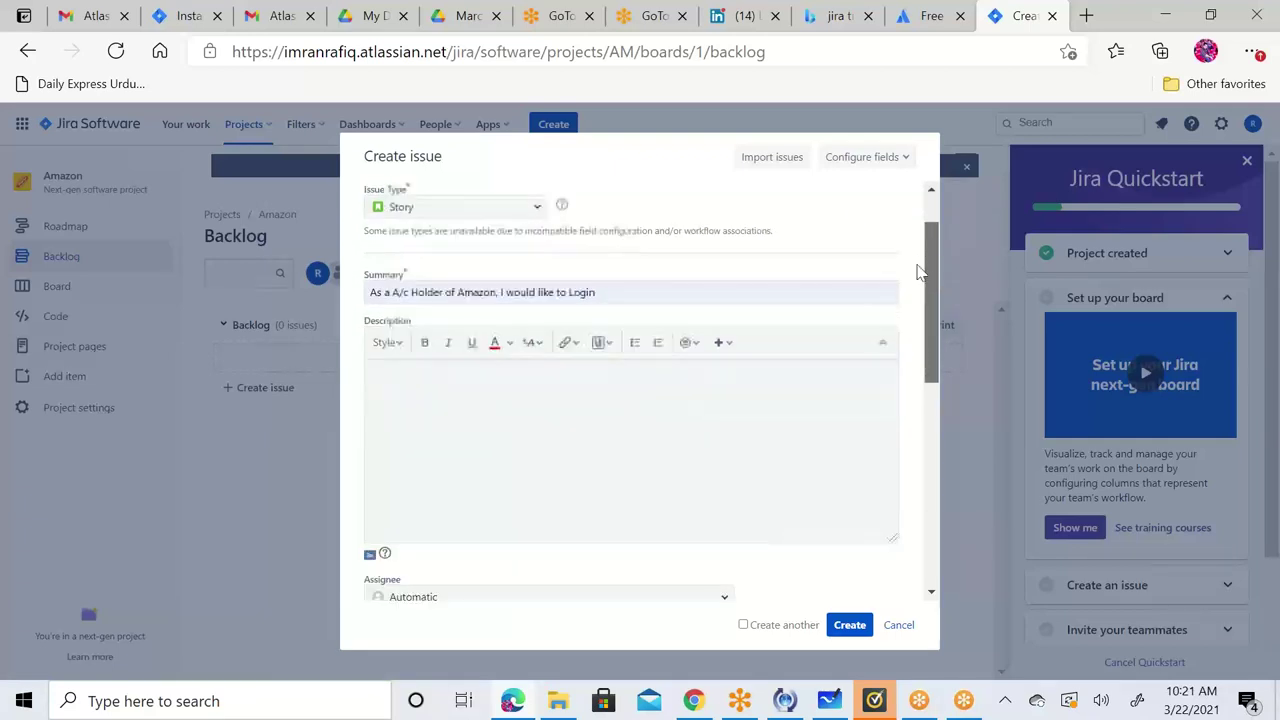
left_click(431, 401)
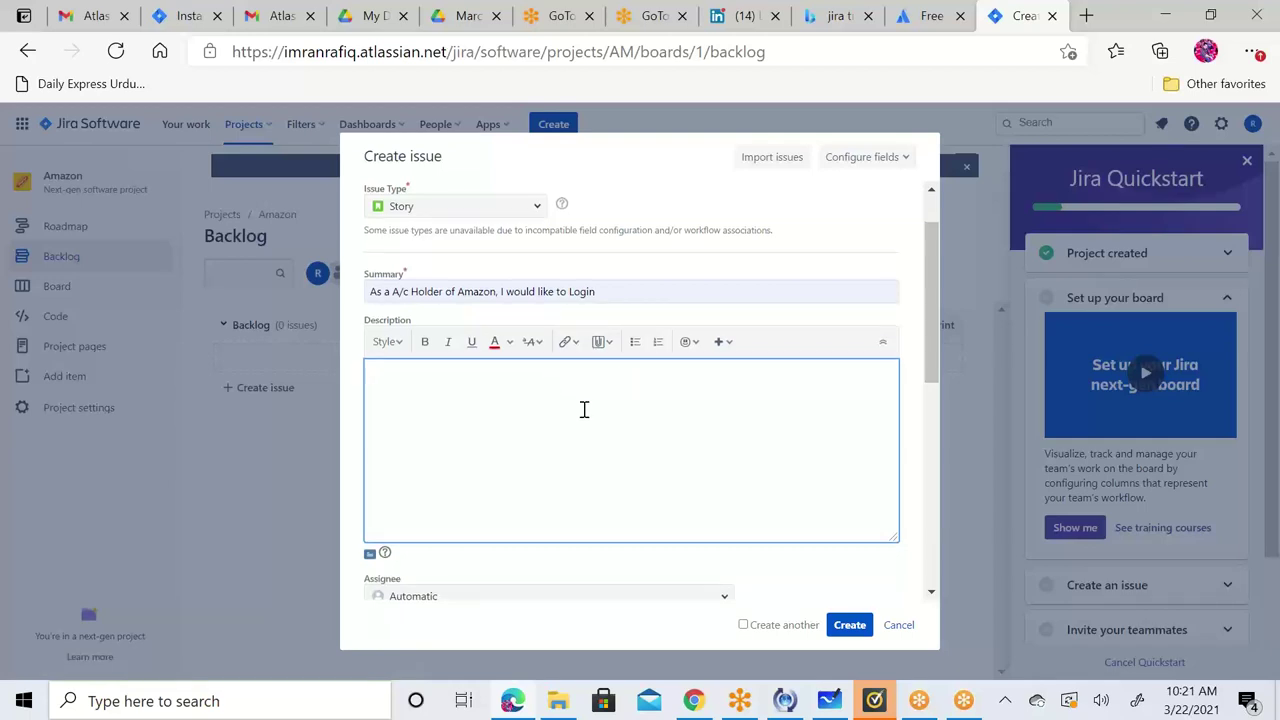
scroll(583, 409, "down", 3)
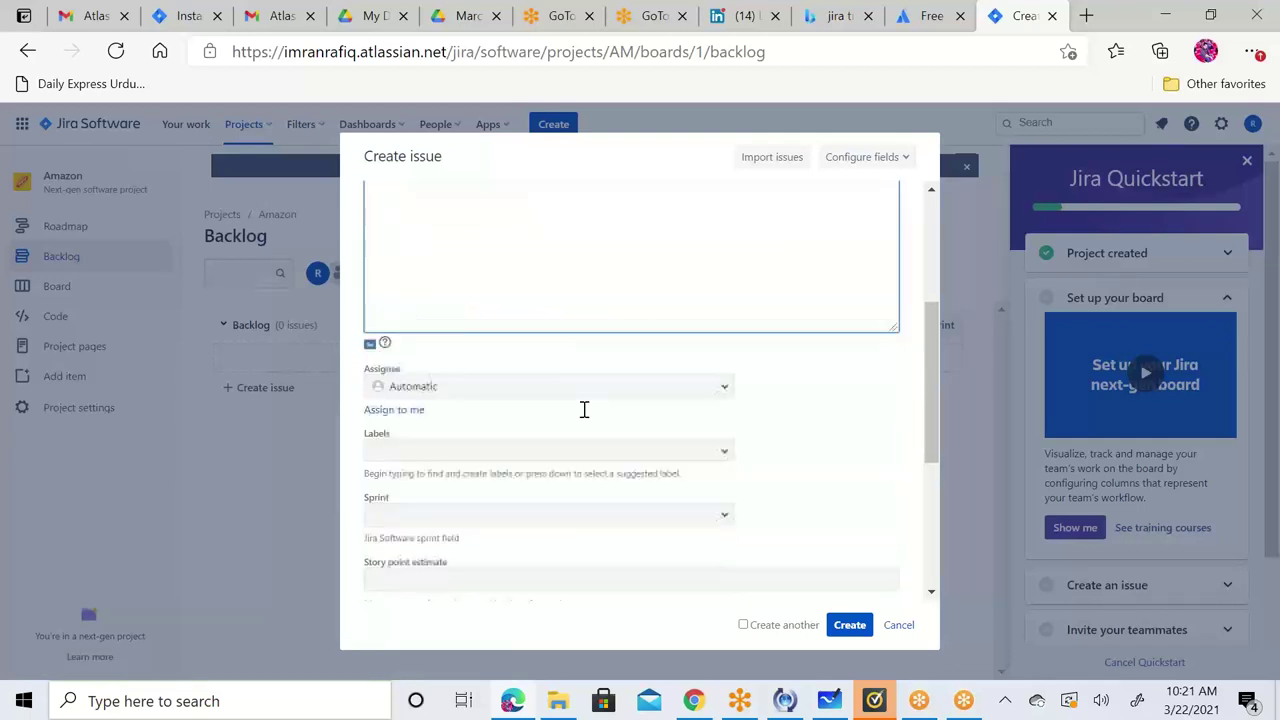
left_click(721, 390)
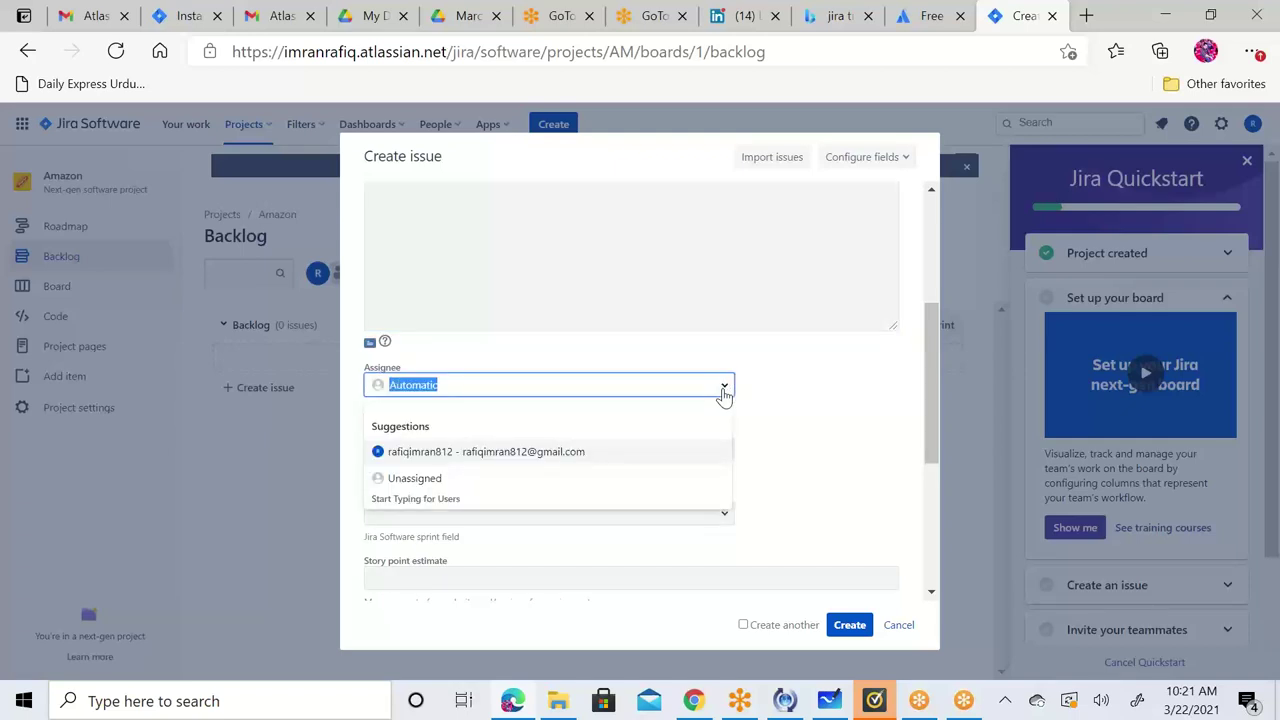
left_click(486, 455)
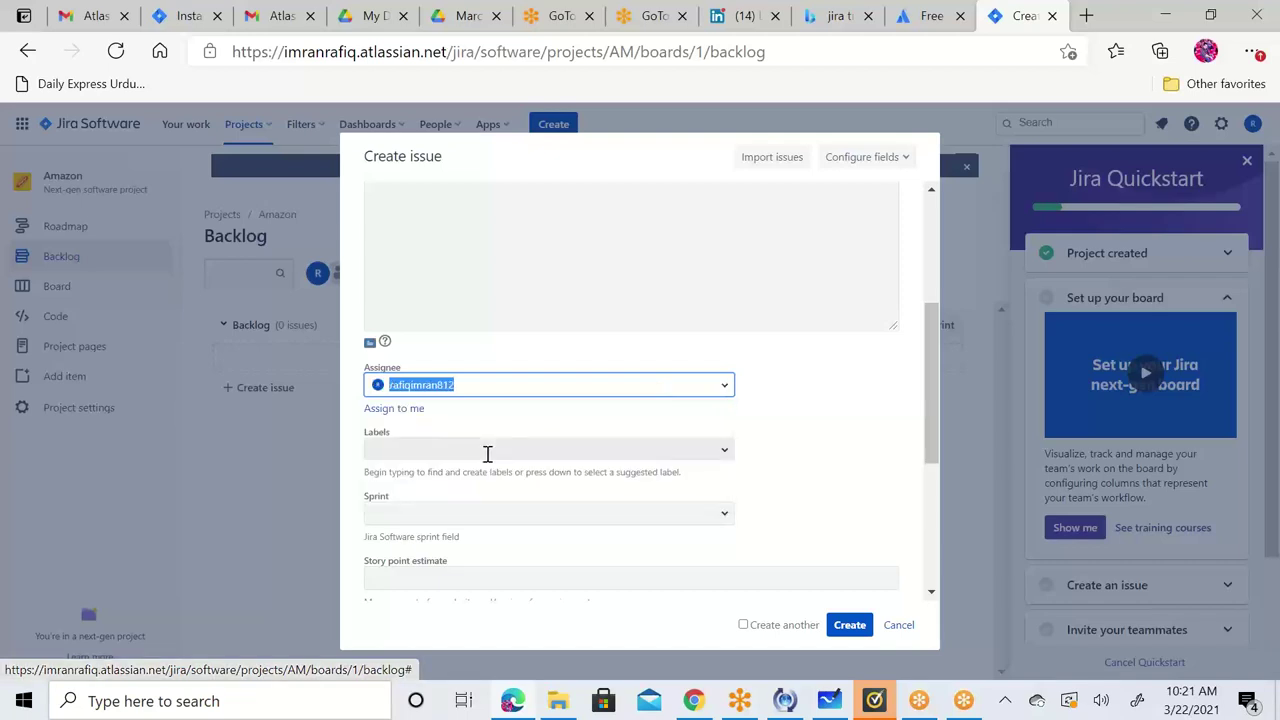
left_click(586, 450)
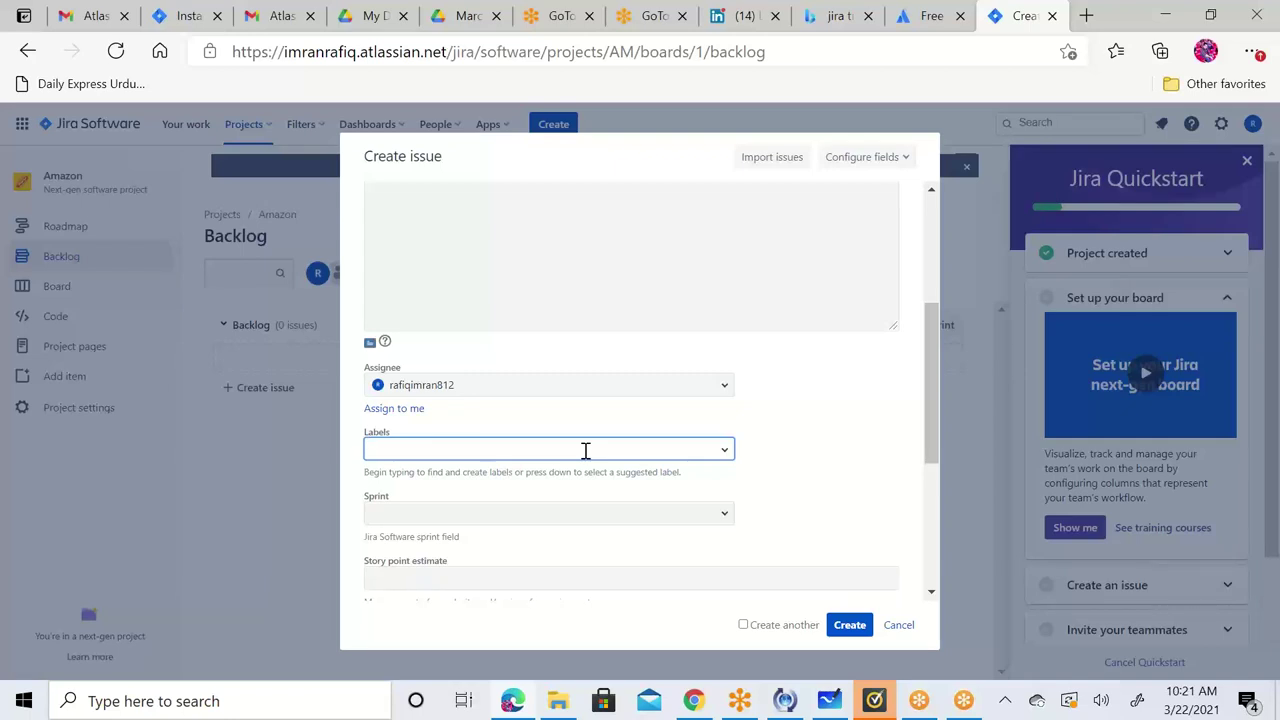
Step: Add the labels AM and WEBSERVICES to the story
type("AM")
key("Return")
type("WE")
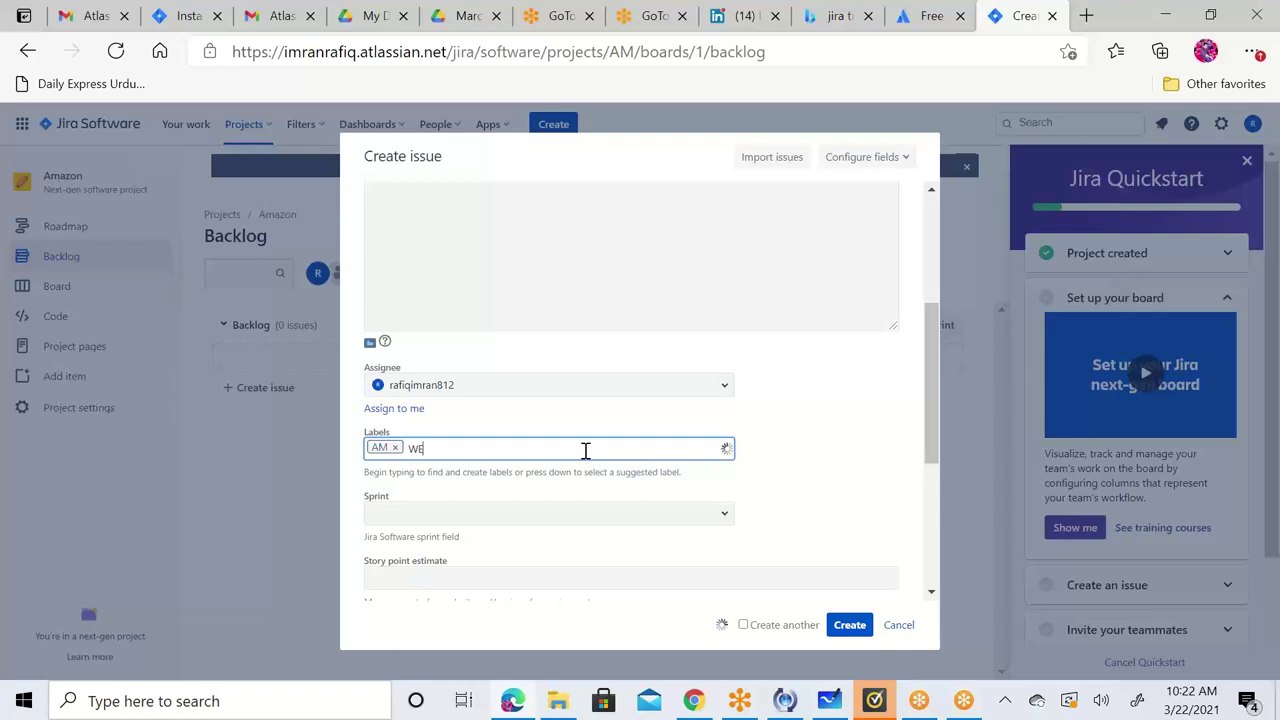
type("BSERVICES")
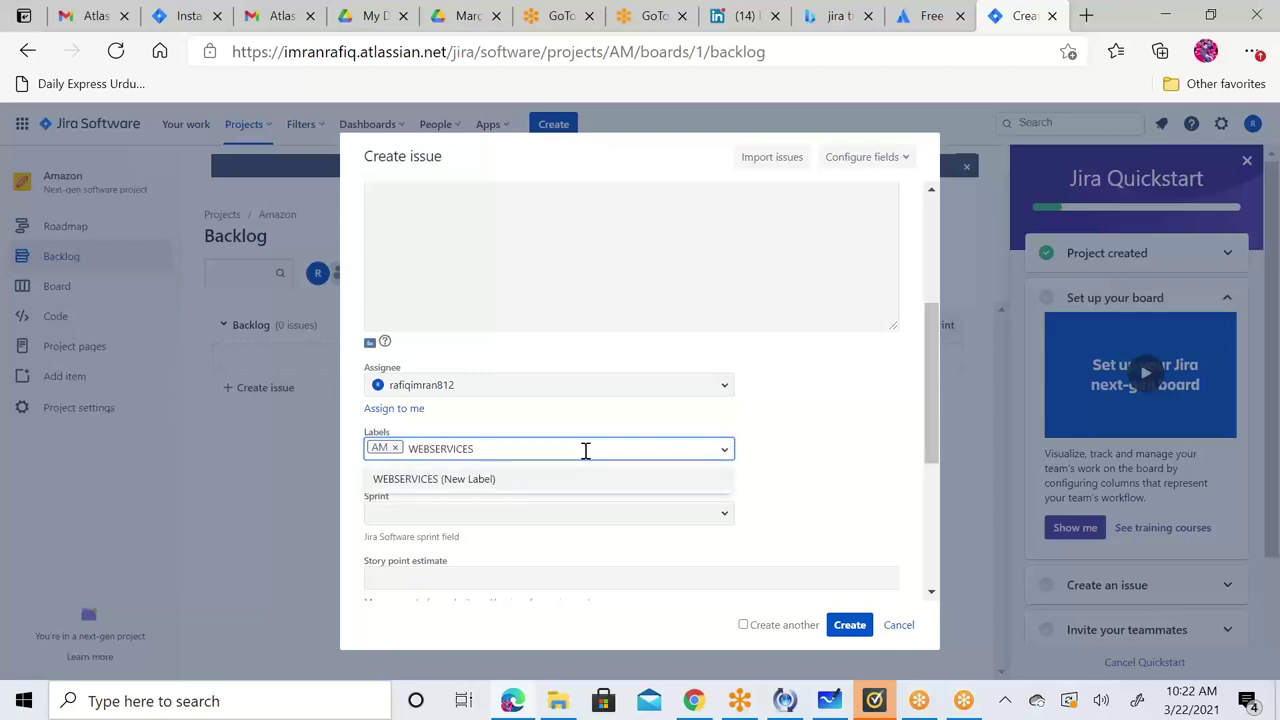
key("Return")
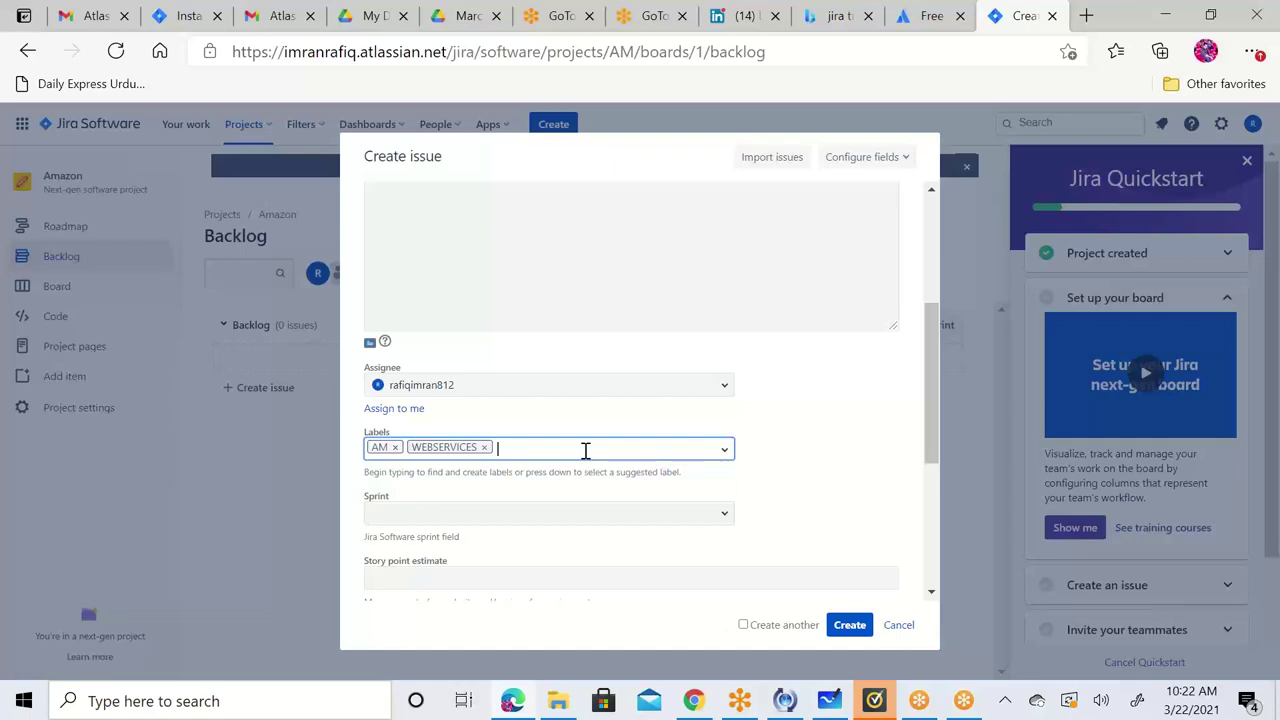
Step: Leave the sprint unset and give the story a story point estimate of 3
scroll(876, 453, "down", 1)
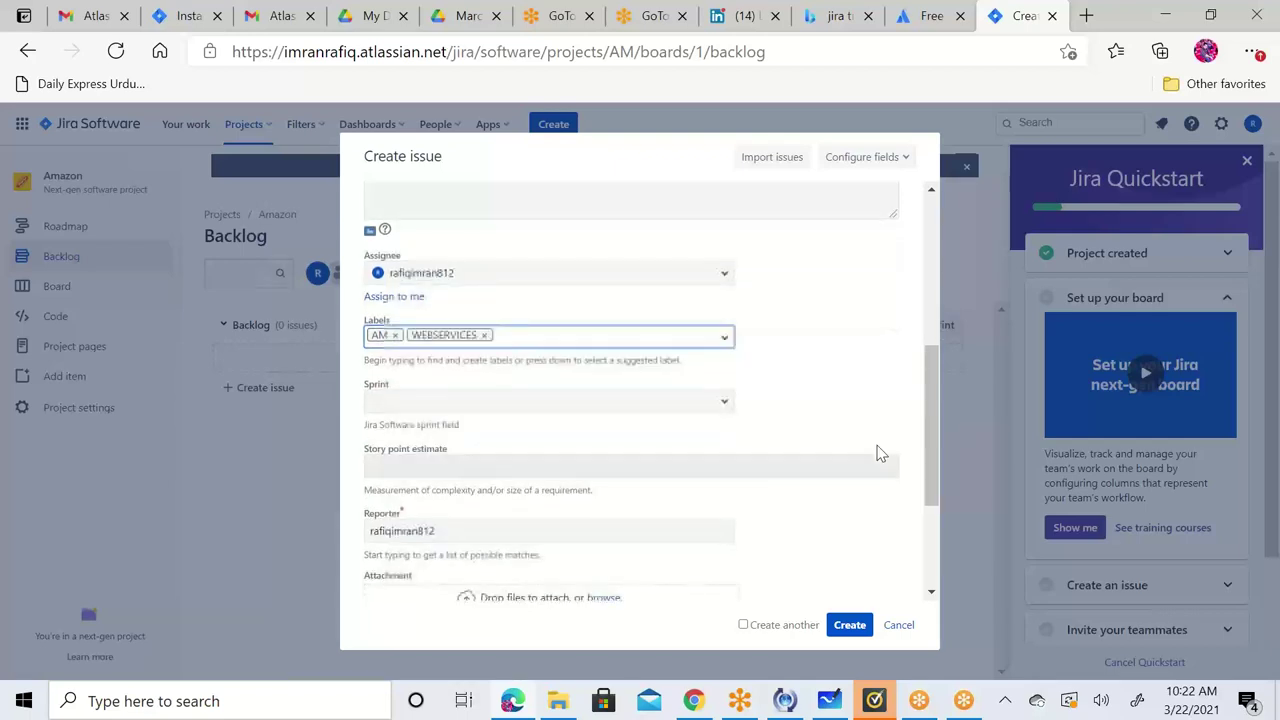
left_click(724, 406)
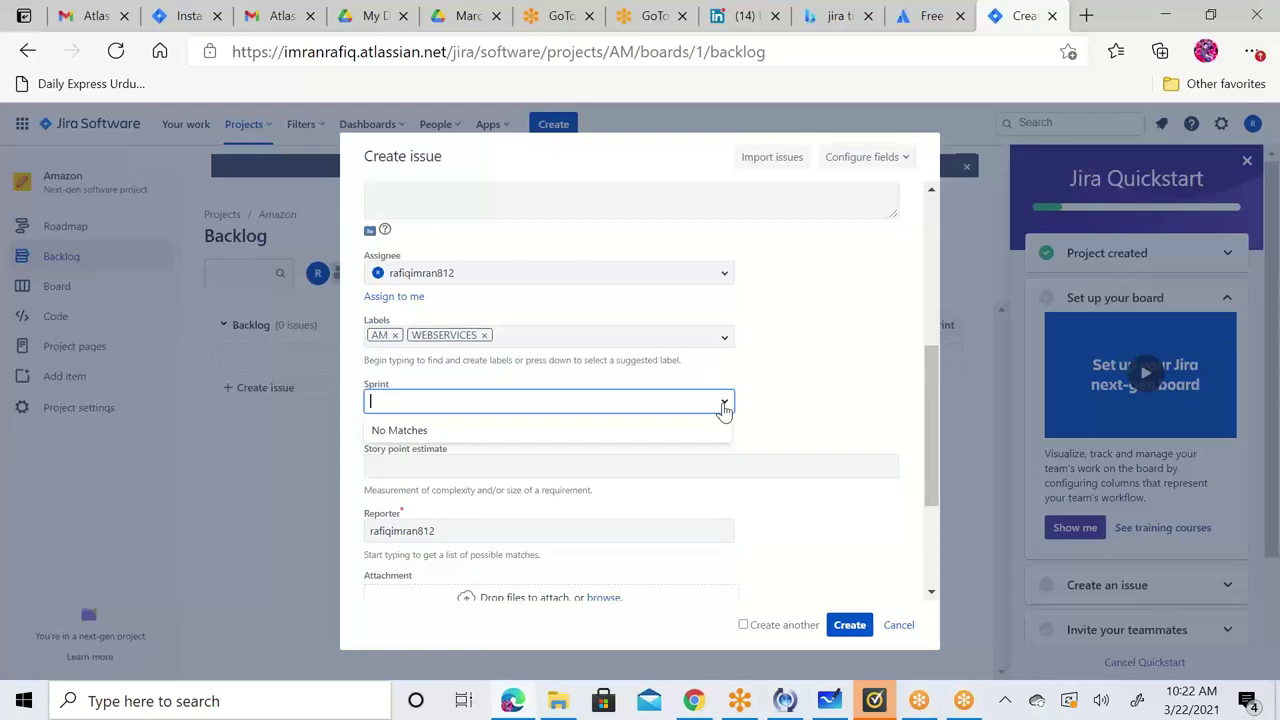
left_click(724, 406)
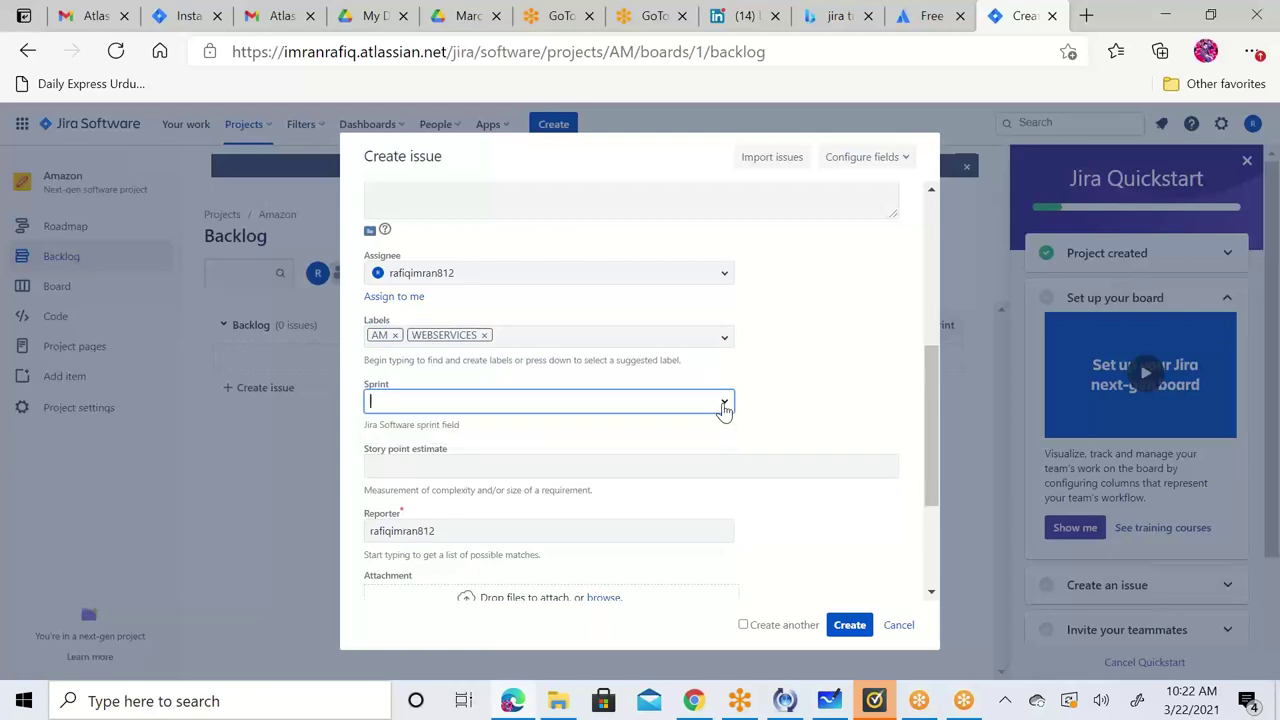
left_click(848, 397)
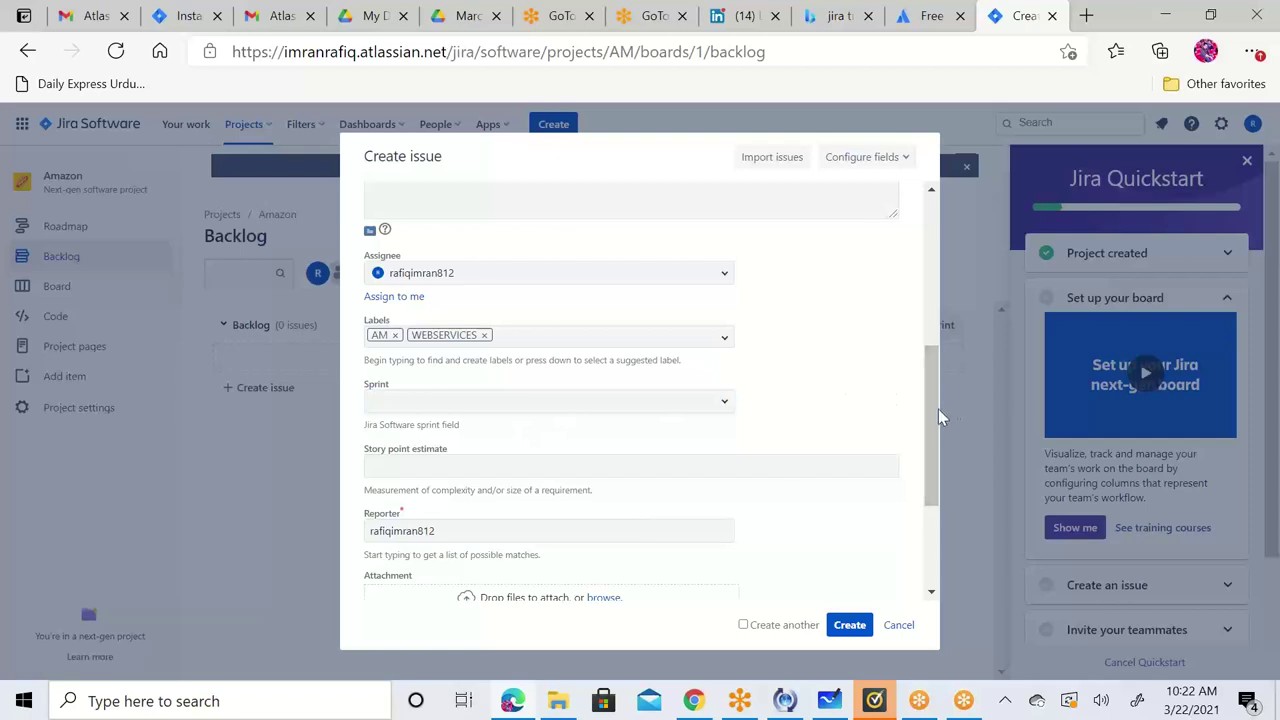
left_click(580, 470)
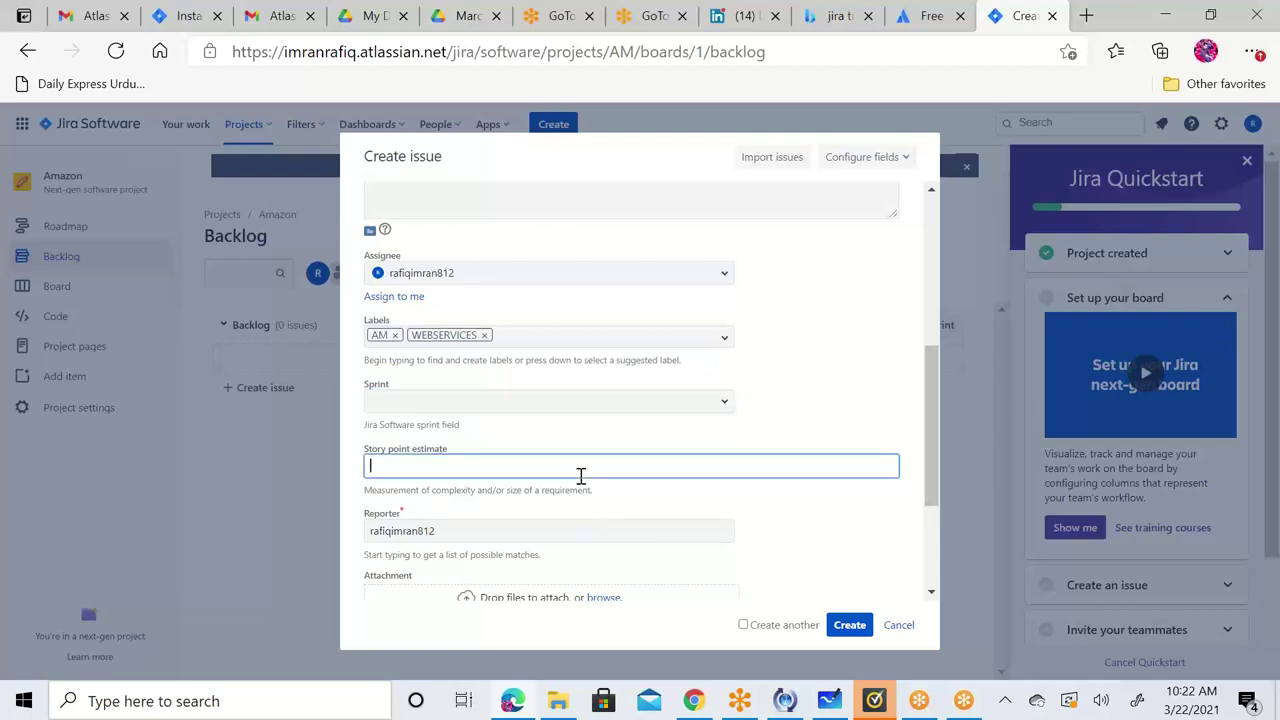
type("3")
left_click(840, 384)
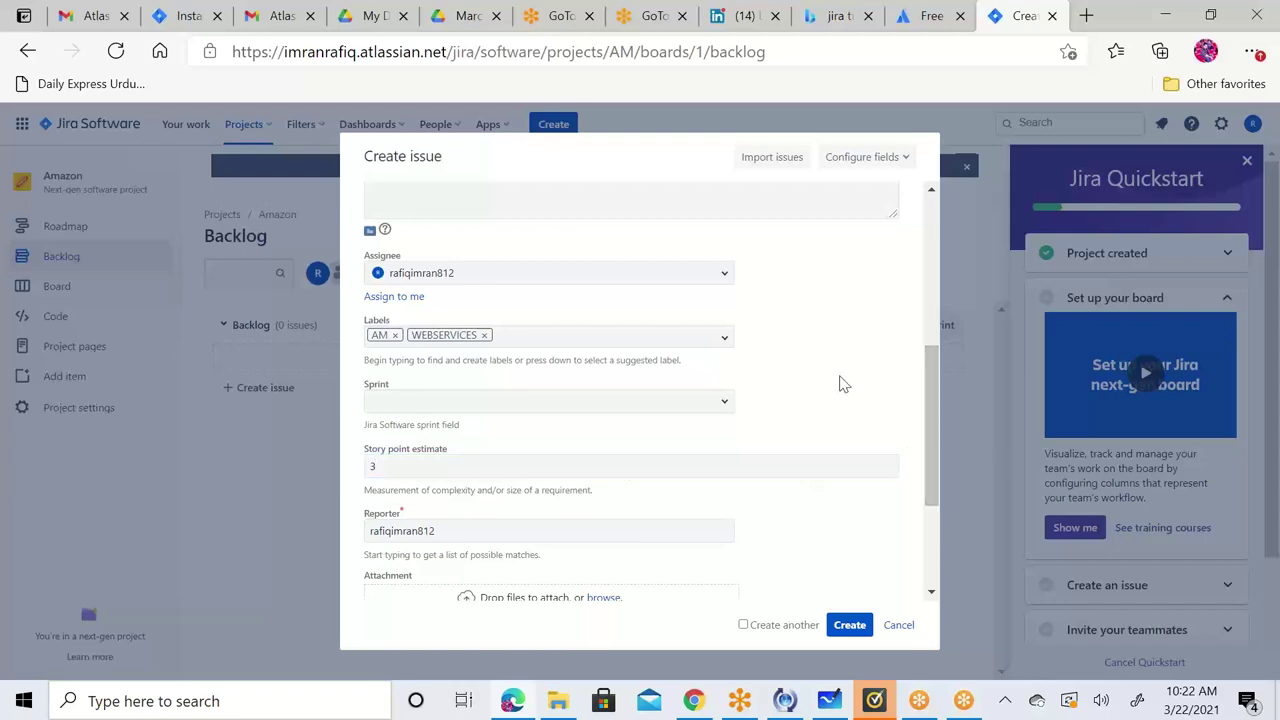
Step: Leave the linked issue fields empty and create the story as AM-1
scroll(840, 384, "down", 2)
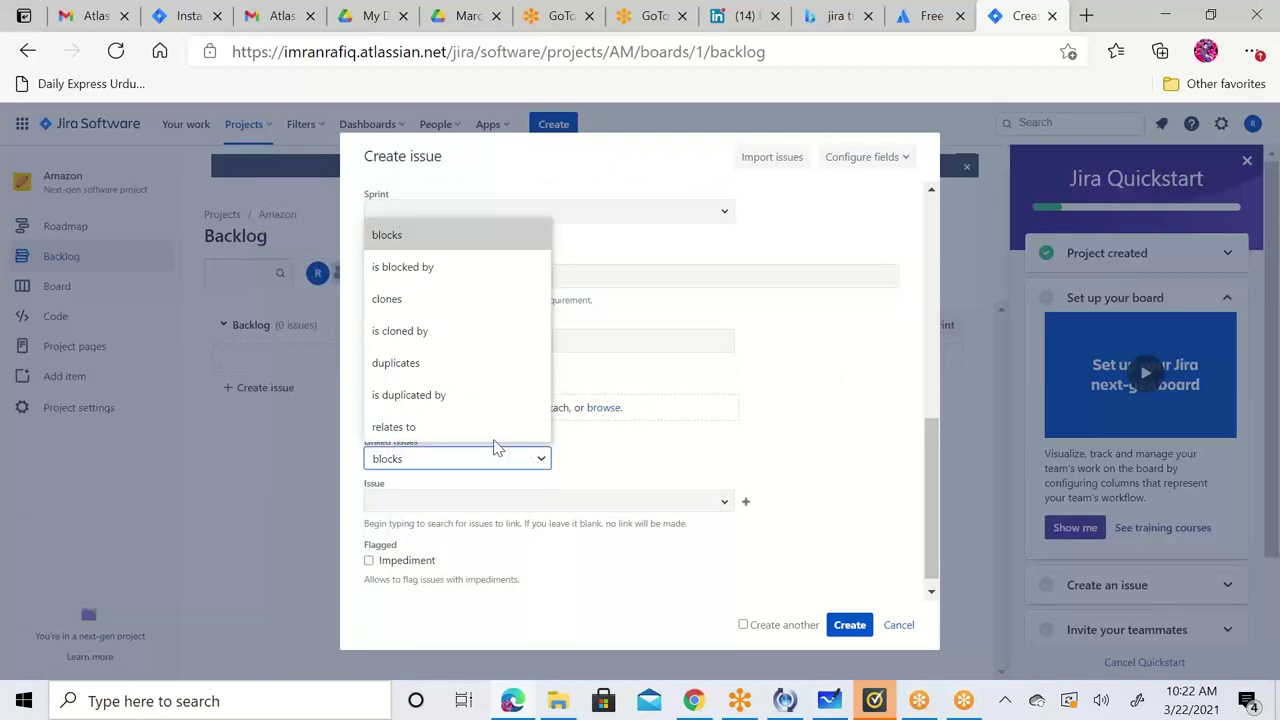
left_click(820, 373)
scroll(820, 373, "down", 1)
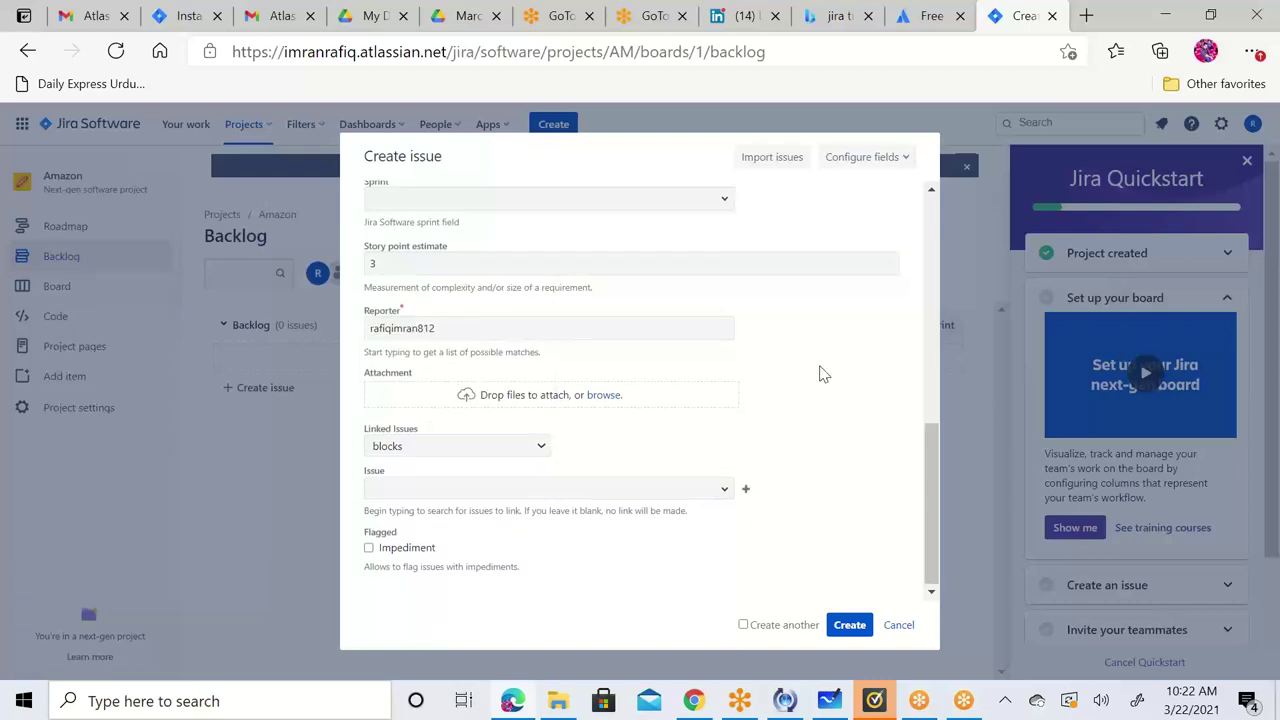
left_click(721, 489)
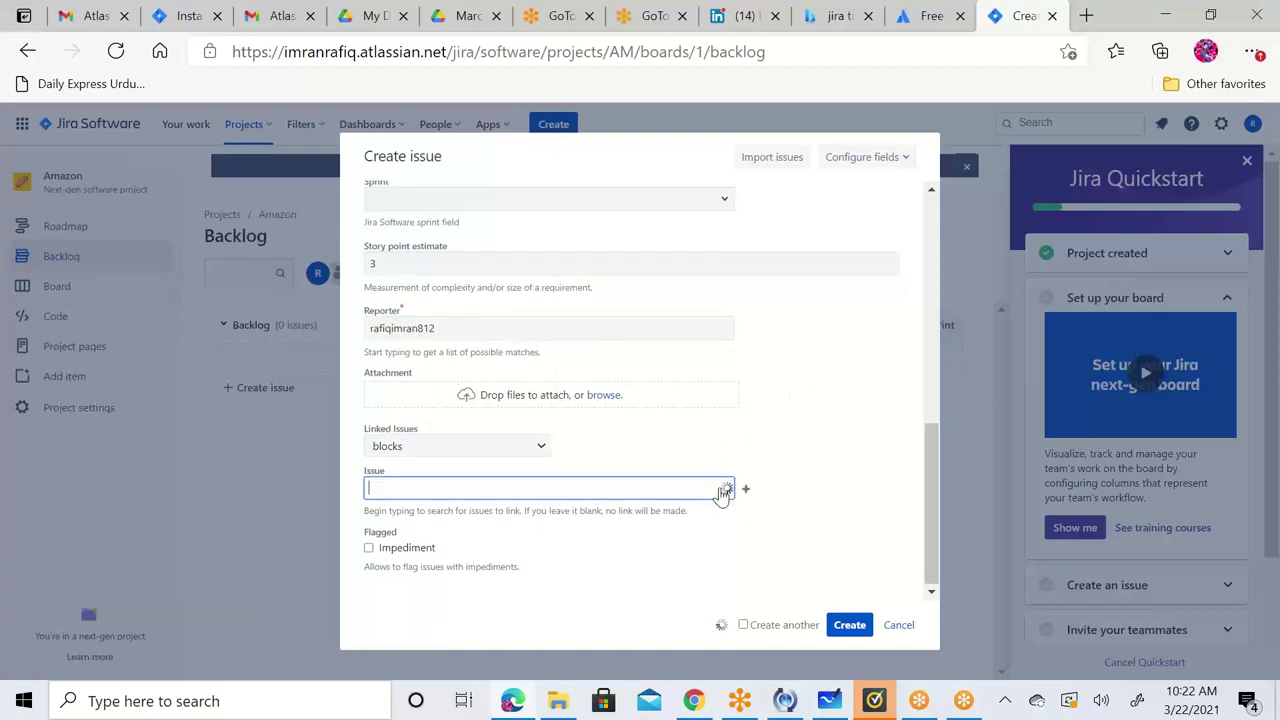
left_click(840, 428)
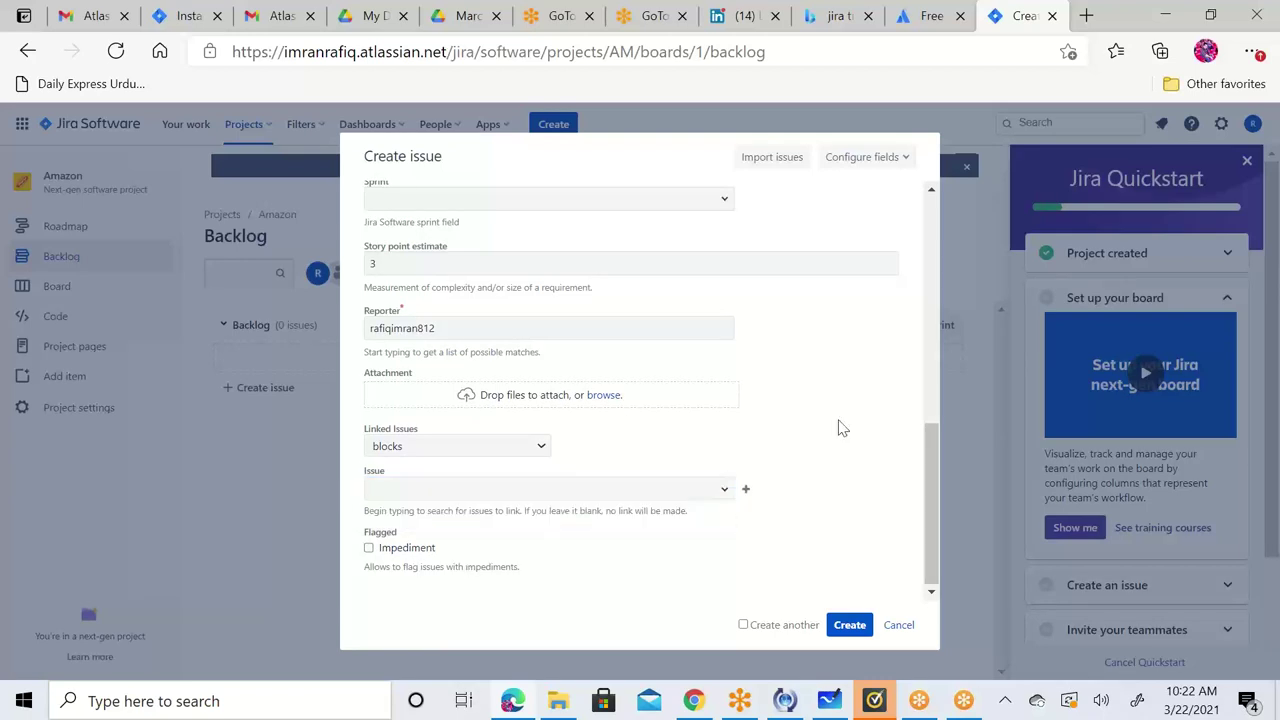
left_click(843, 626)
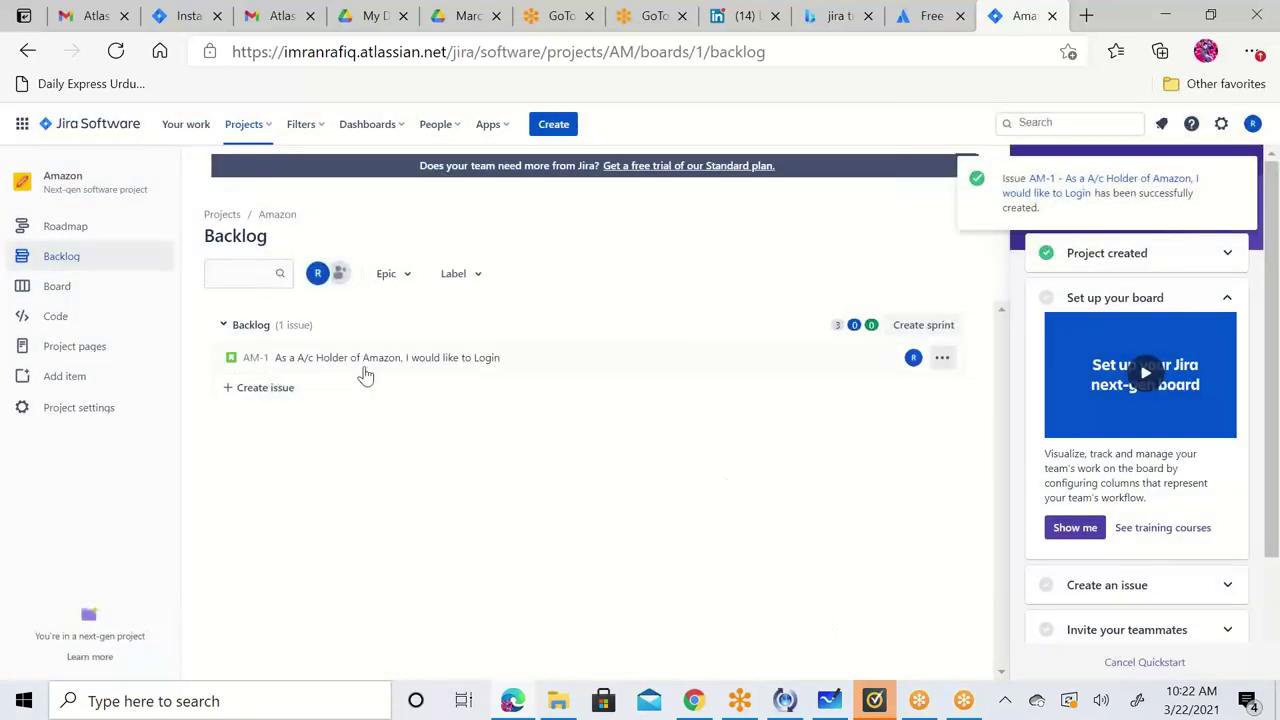
Step: Create a new Story with the summary 'Buy Products'
left_click(565, 127)
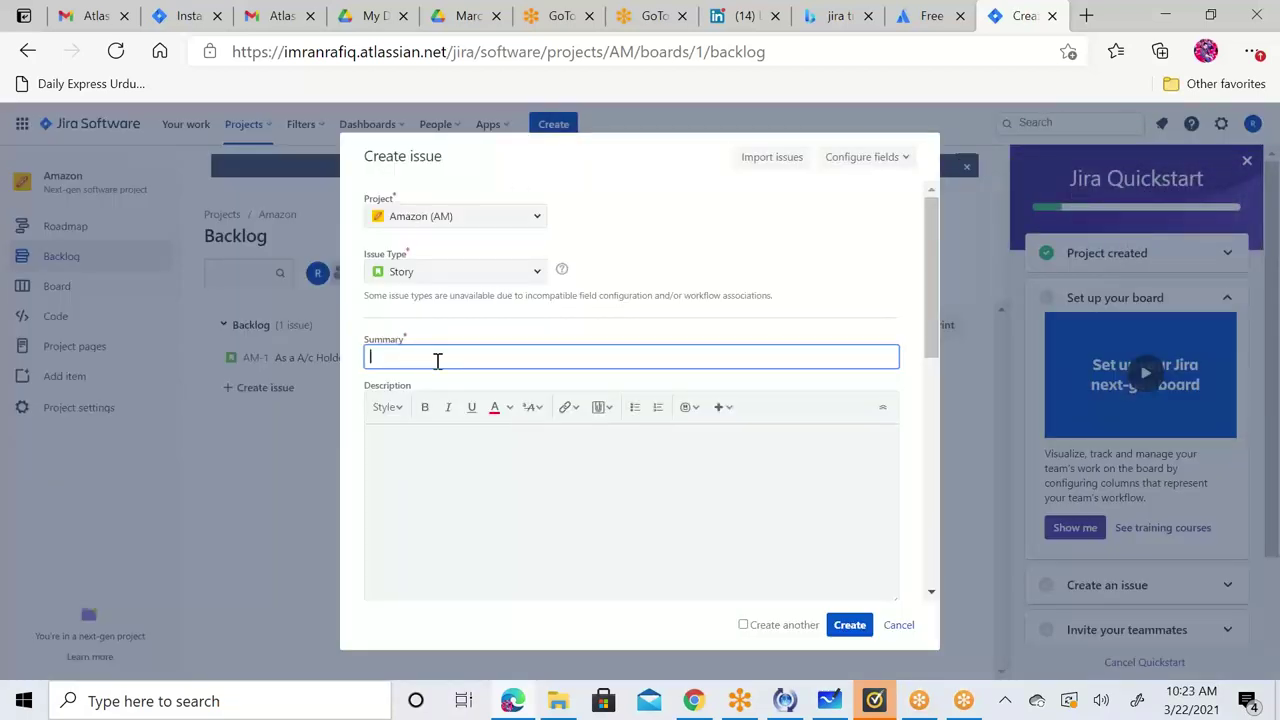
type("Buy Products")
left_click(845, 627)
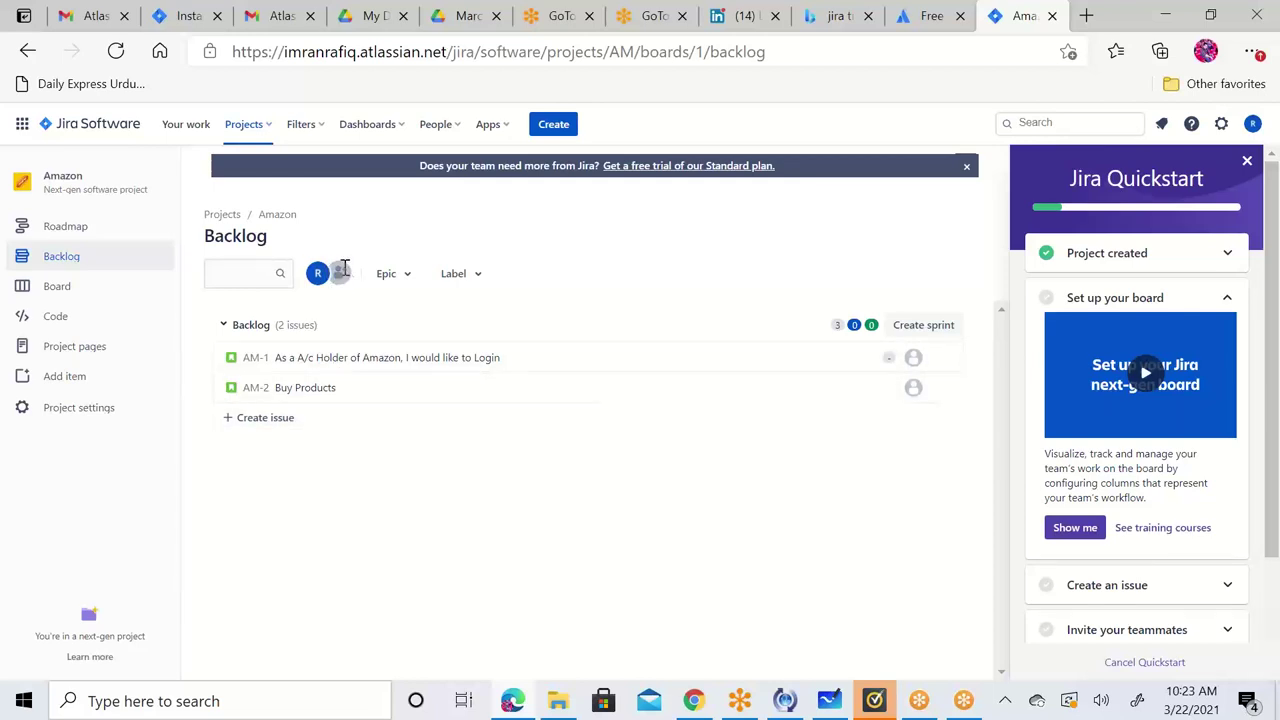
Step: Create a Story summarised 'Sell products' as AM-3
left_click(553, 126)
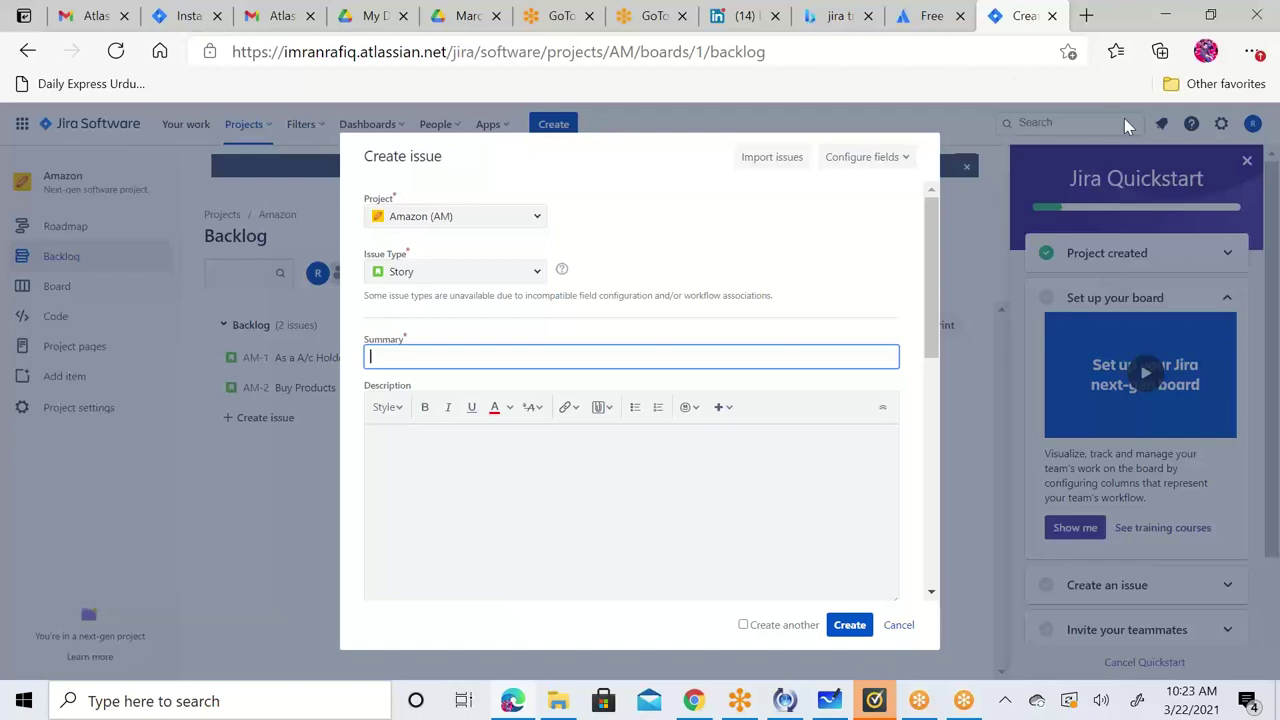
type("Sell products")
key("Return")
left_click(846, 624)
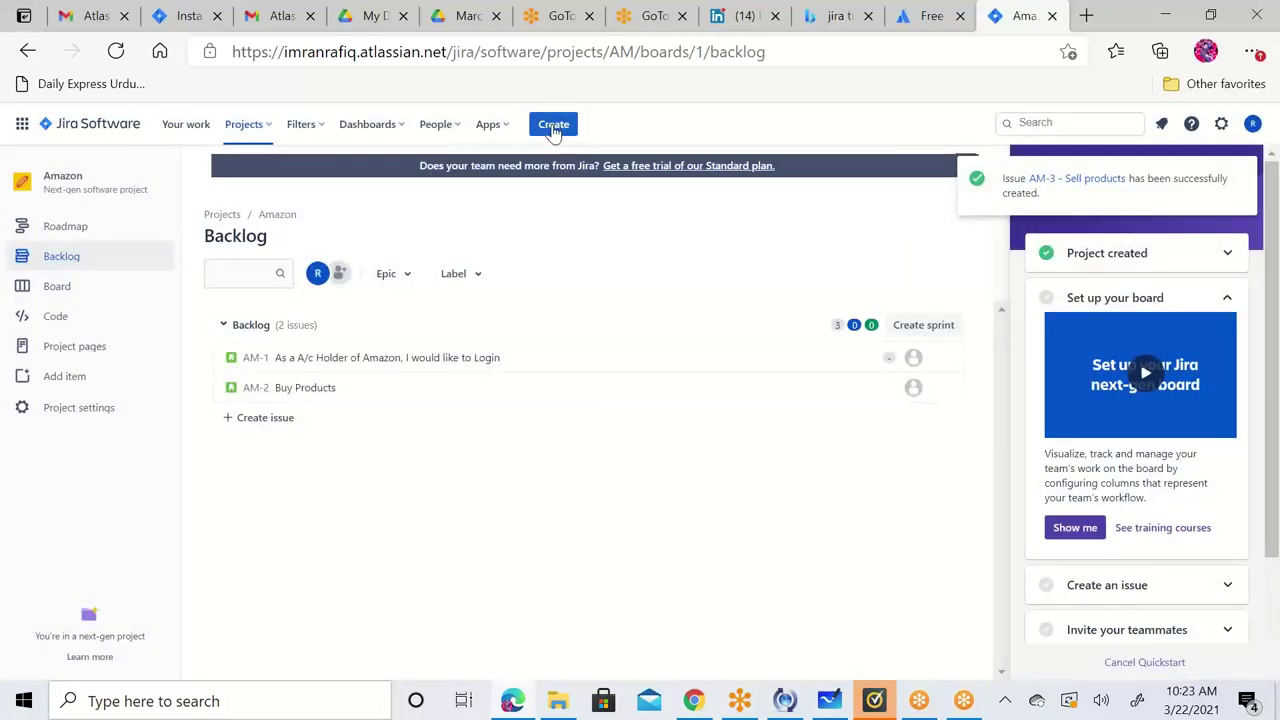
Step: Create a fourth Story summarised 'Checkout function' as AM-4
left_click(553, 128)
type("Check")
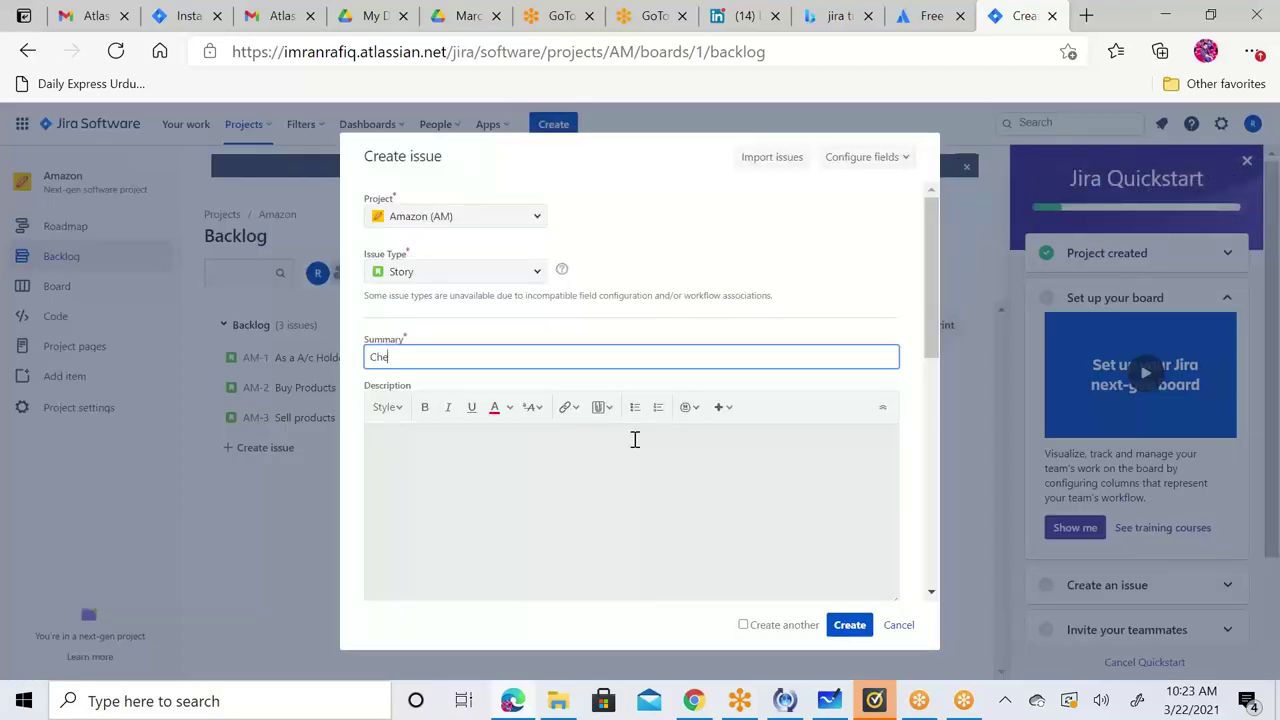
type("out function")
left_click(848, 624)
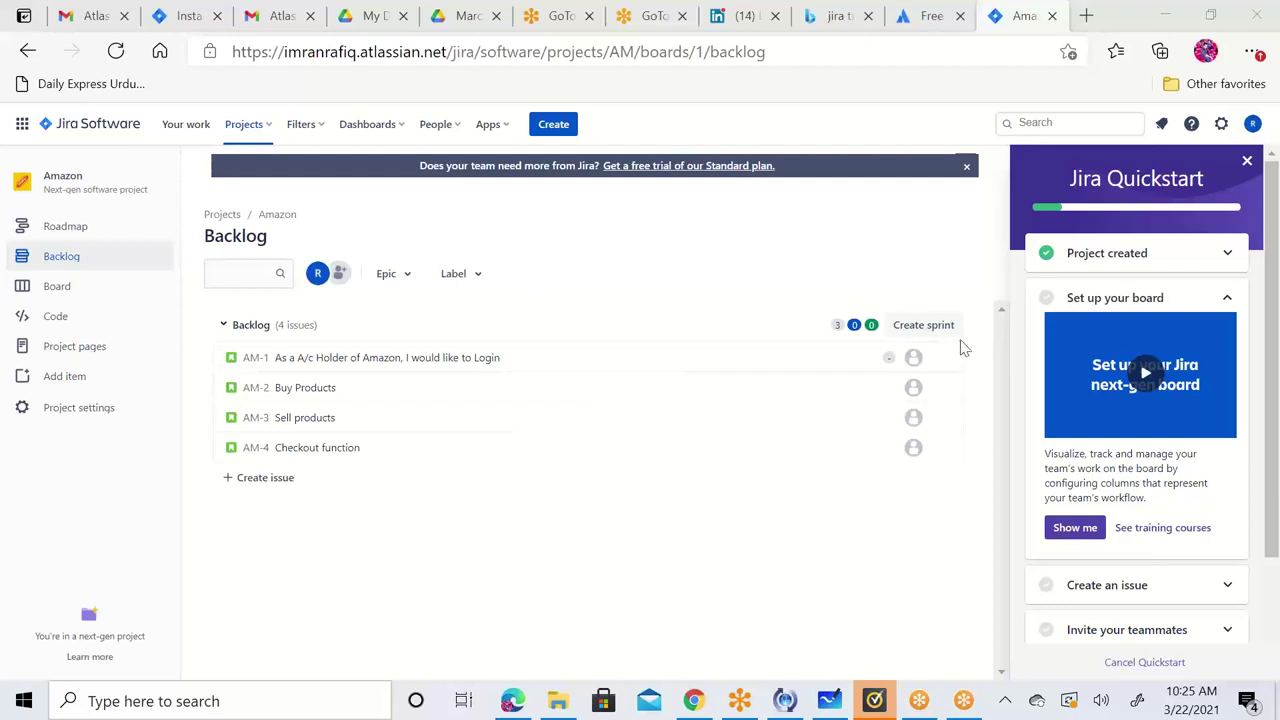
Step: Create a new sprint, AM Sprint 1, in the backlog
left_click(918, 323)
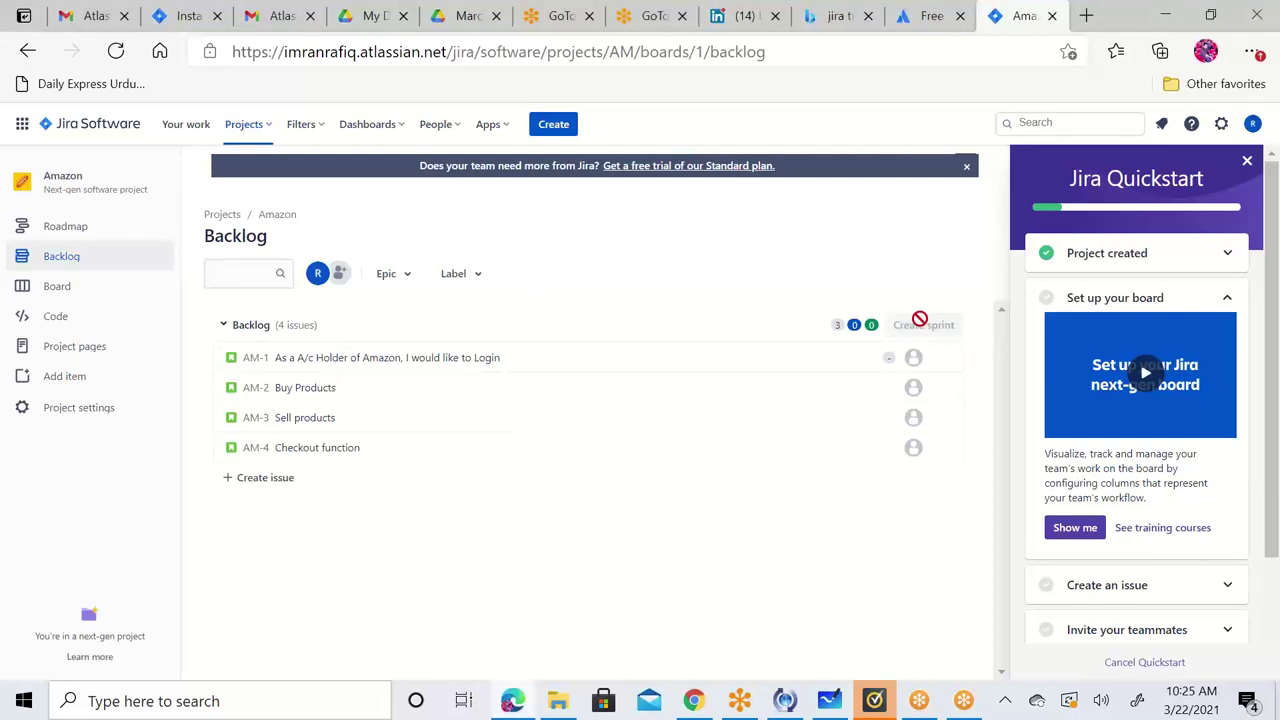
scroll(597, 304, "down", 2)
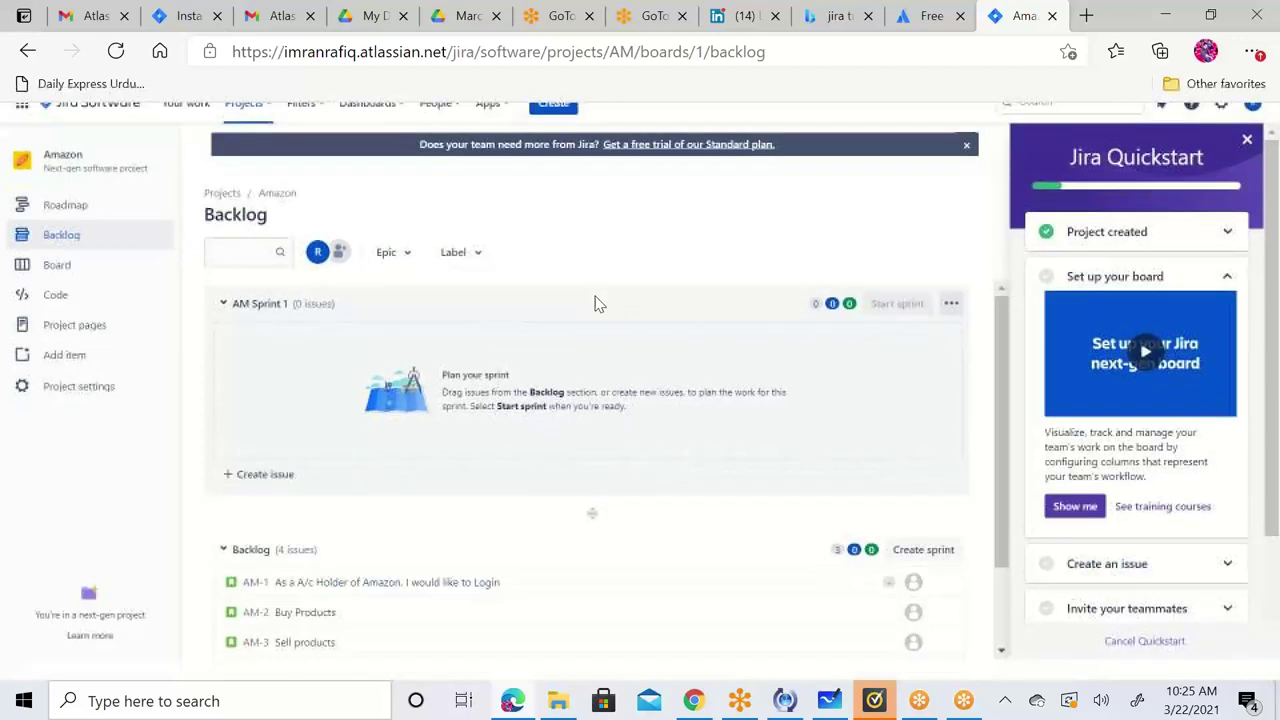
scroll(594, 300, "up", 2)
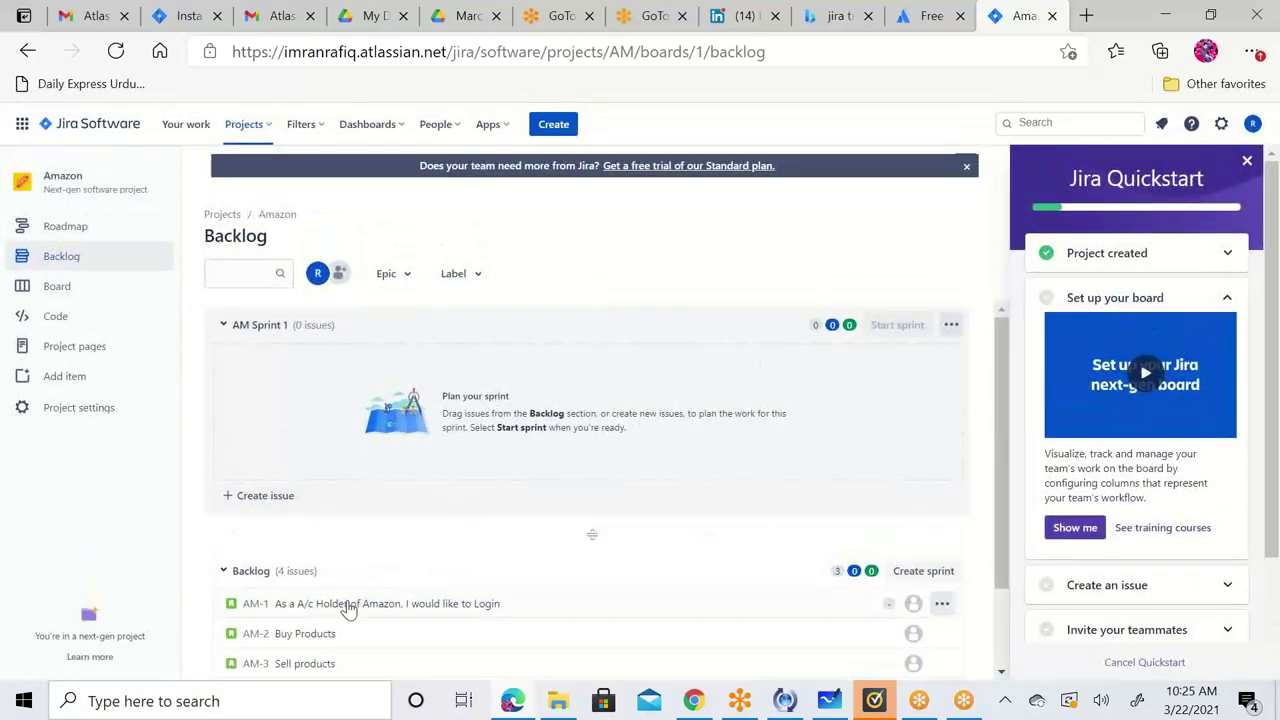
Step: Drag AM-1, AM-2 and AM-3 into AM Sprint 1 in that order
left_click_drag(348, 610, 349, 357)
left_click_drag(314, 494, 309, 386)
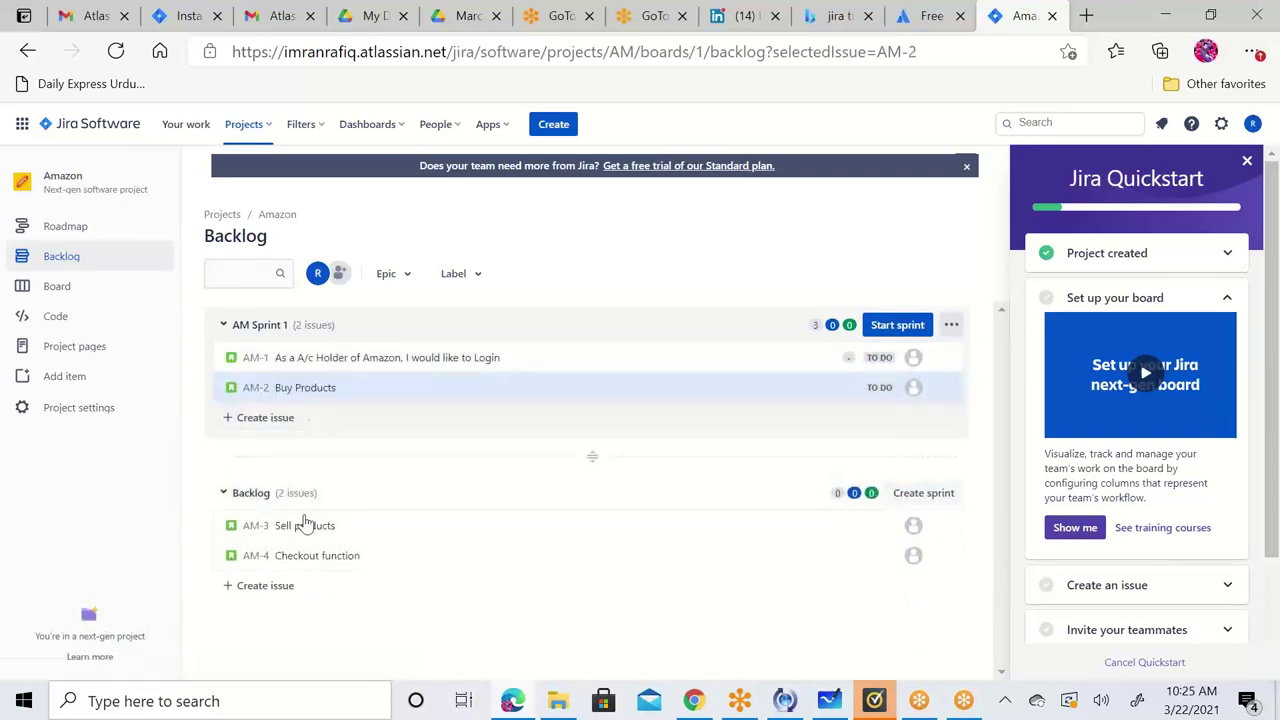
left_click_drag(305, 527, 303, 414)
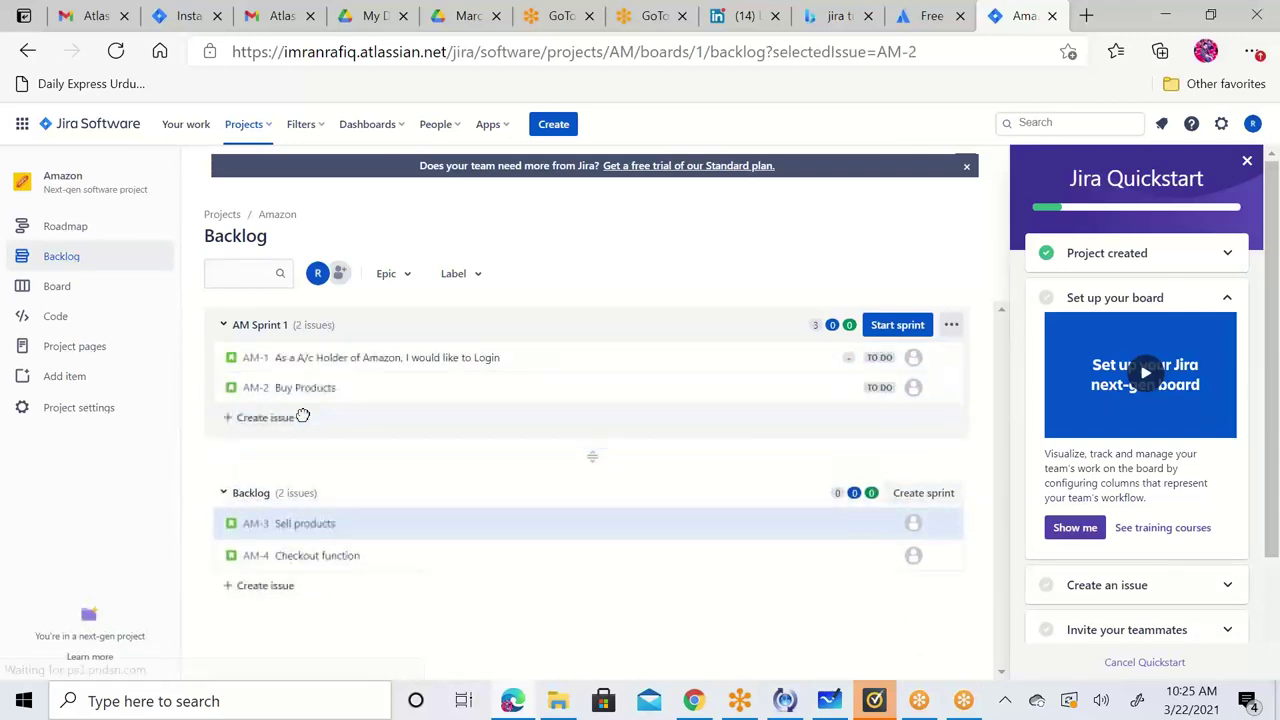
left_click_drag(300, 526, 310, 389)
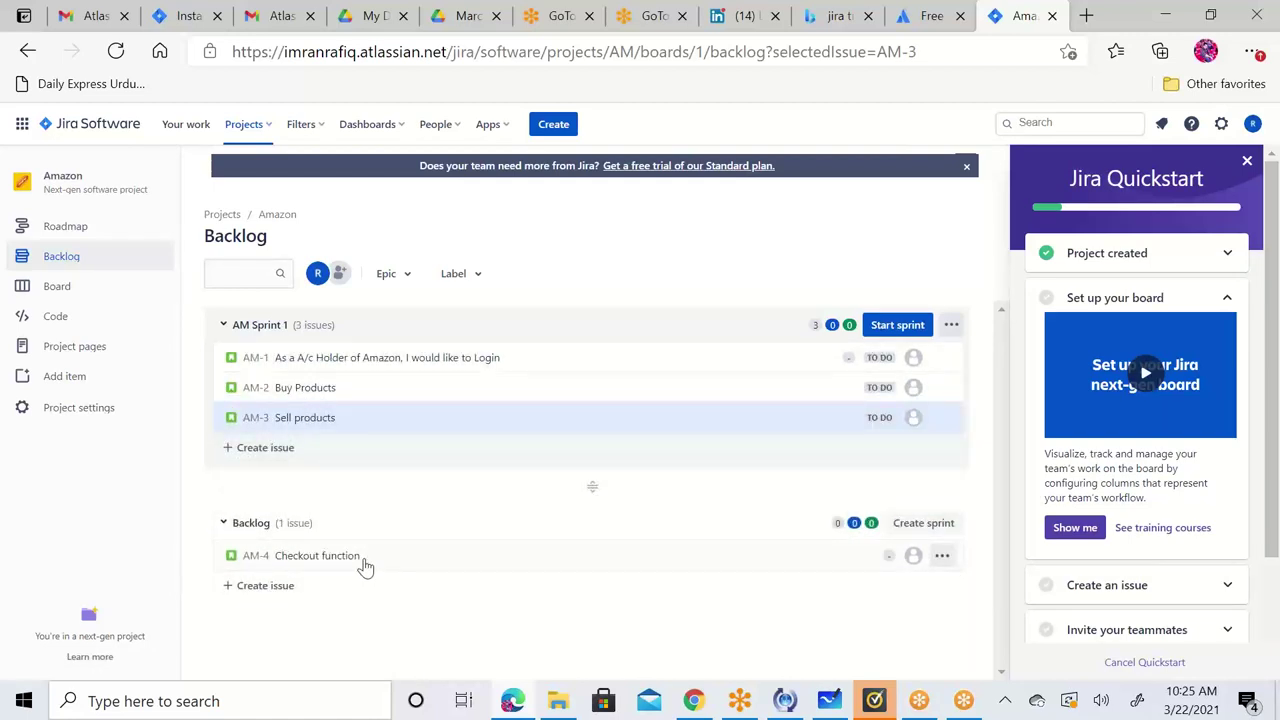
mouse_move(450, 380)
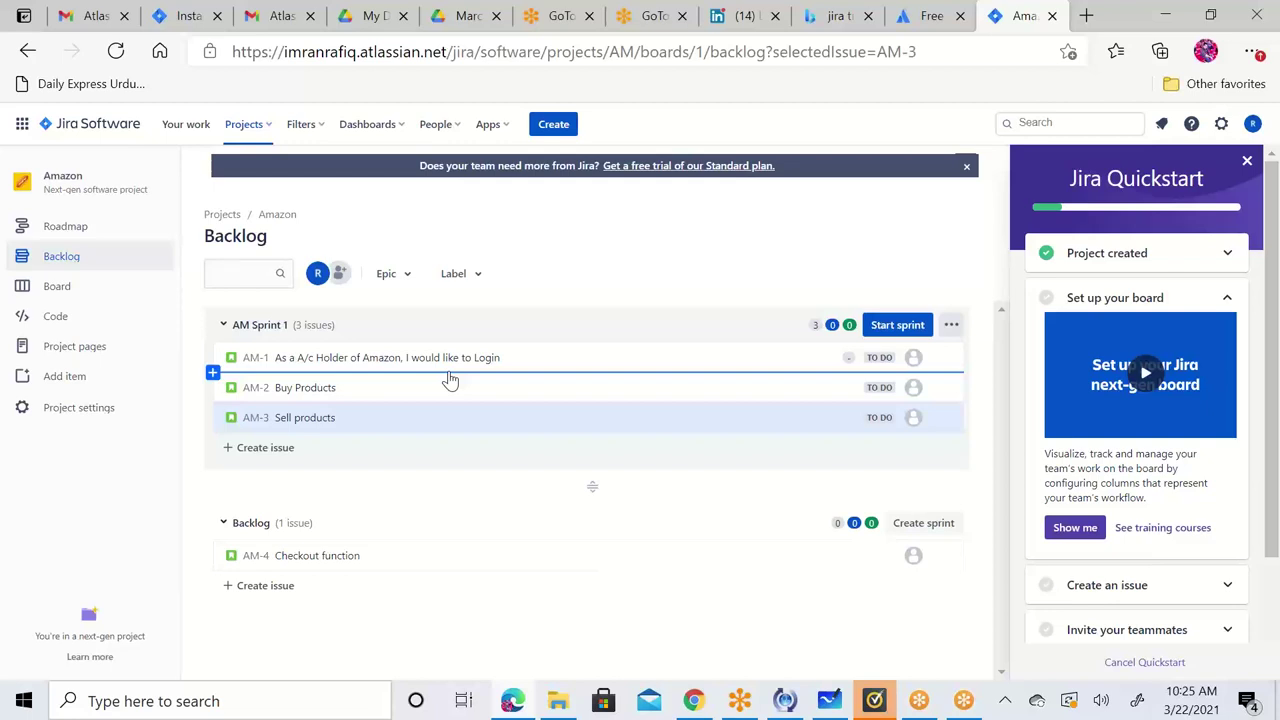
Step: Open AM-1's details and post the comment 'Attached user story'
left_click(333, 362)
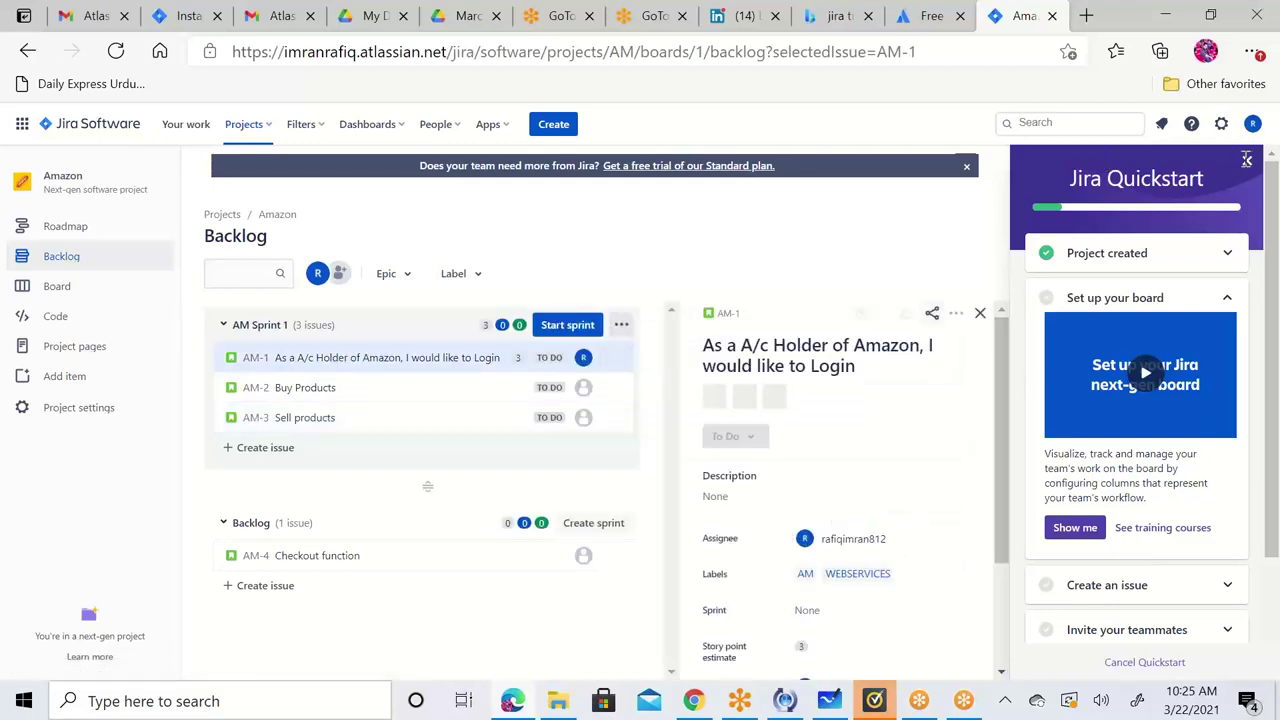
scroll(832, 533, "down", 3)
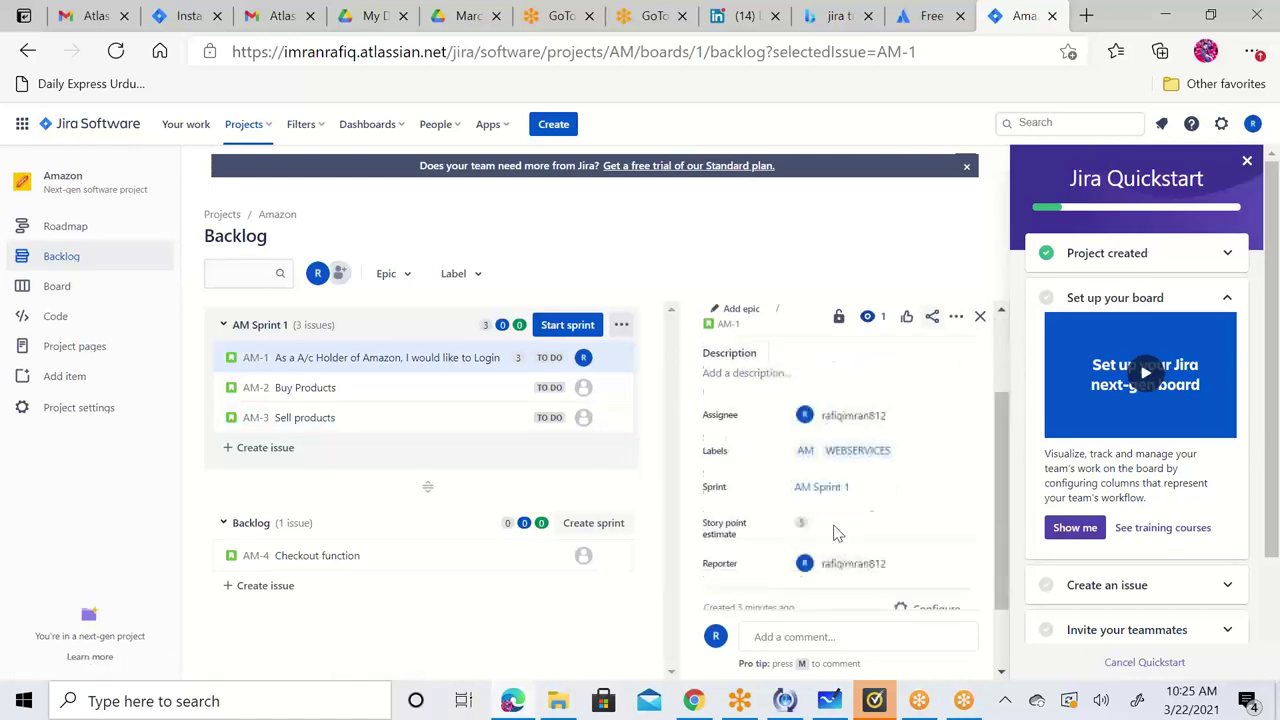
scroll(838, 533, "up", 3)
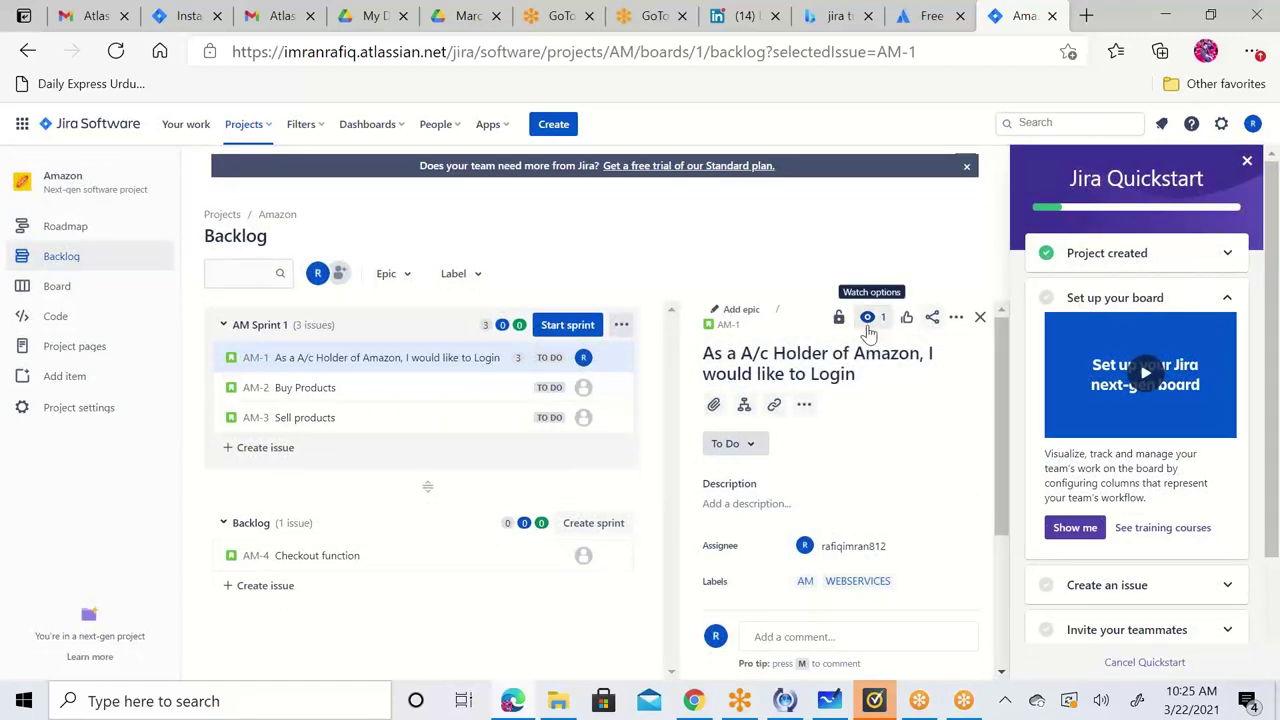
scroll(868, 333, "down", 3)
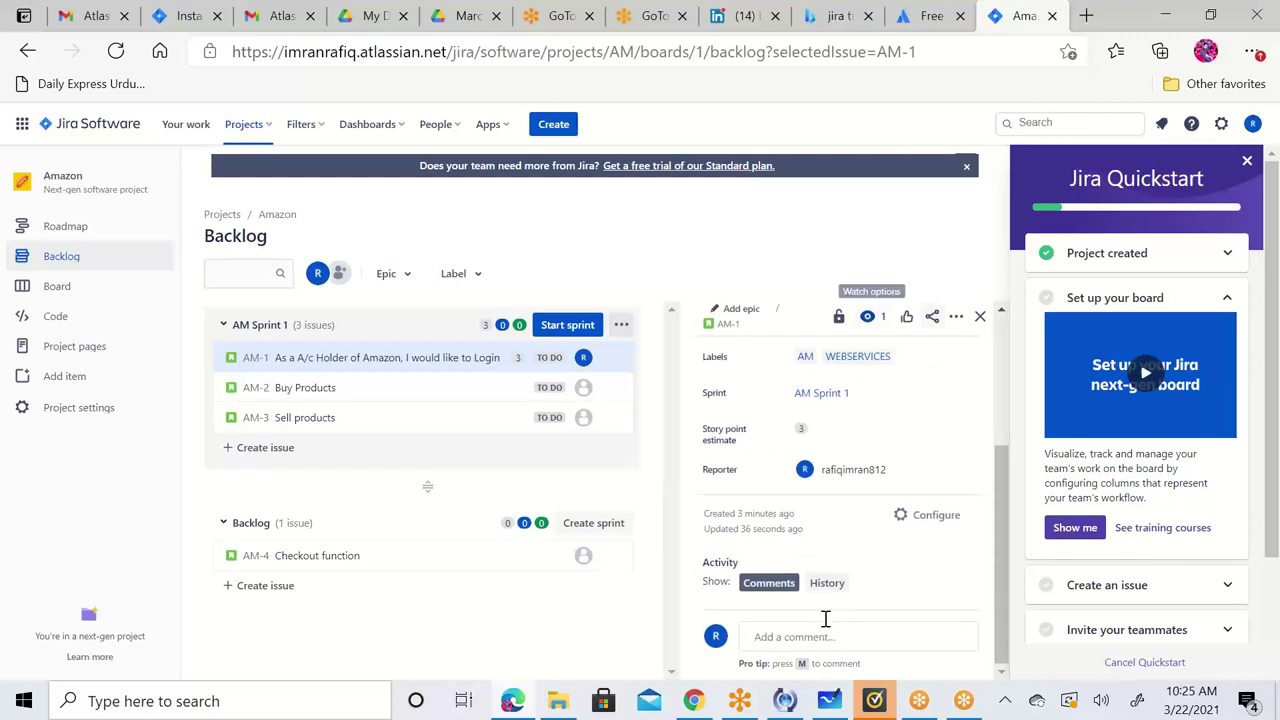
left_click(814, 636)
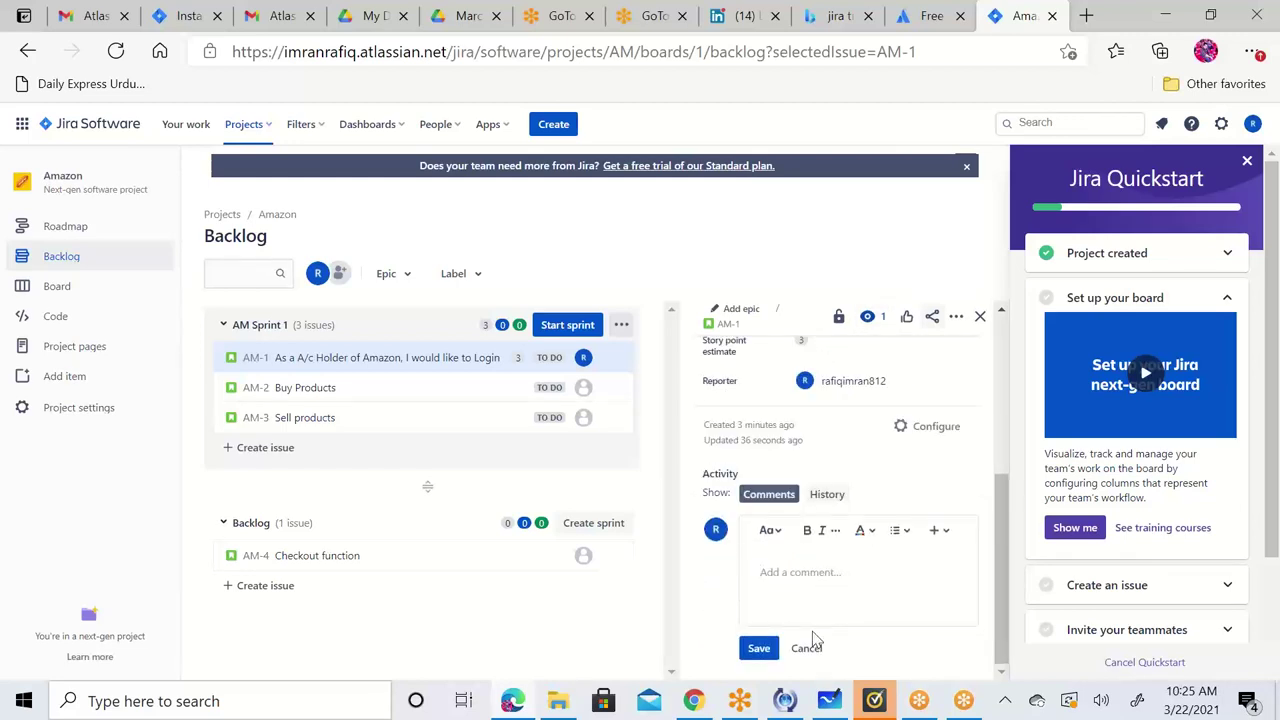
type("ttached user story")
left_click(759, 648)
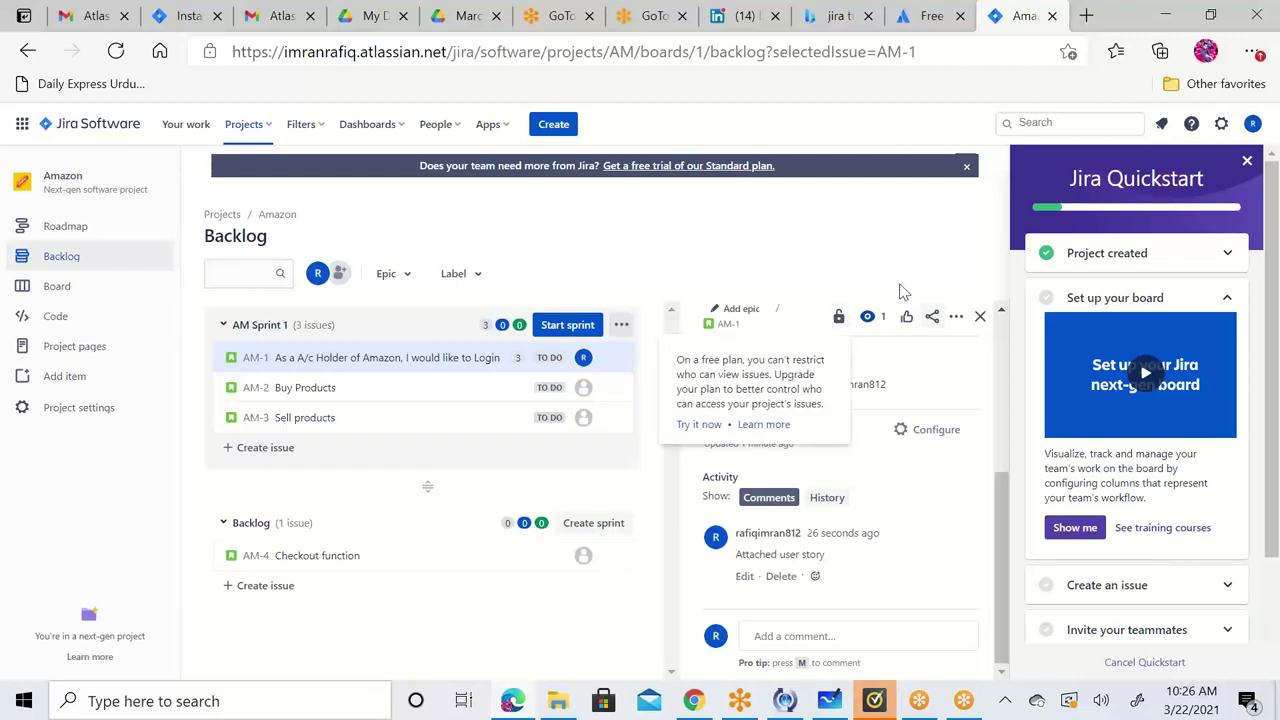
Step: Dismiss the 'Does your team need more from Jira?' Standard-plan trial banner
left_click(966, 175)
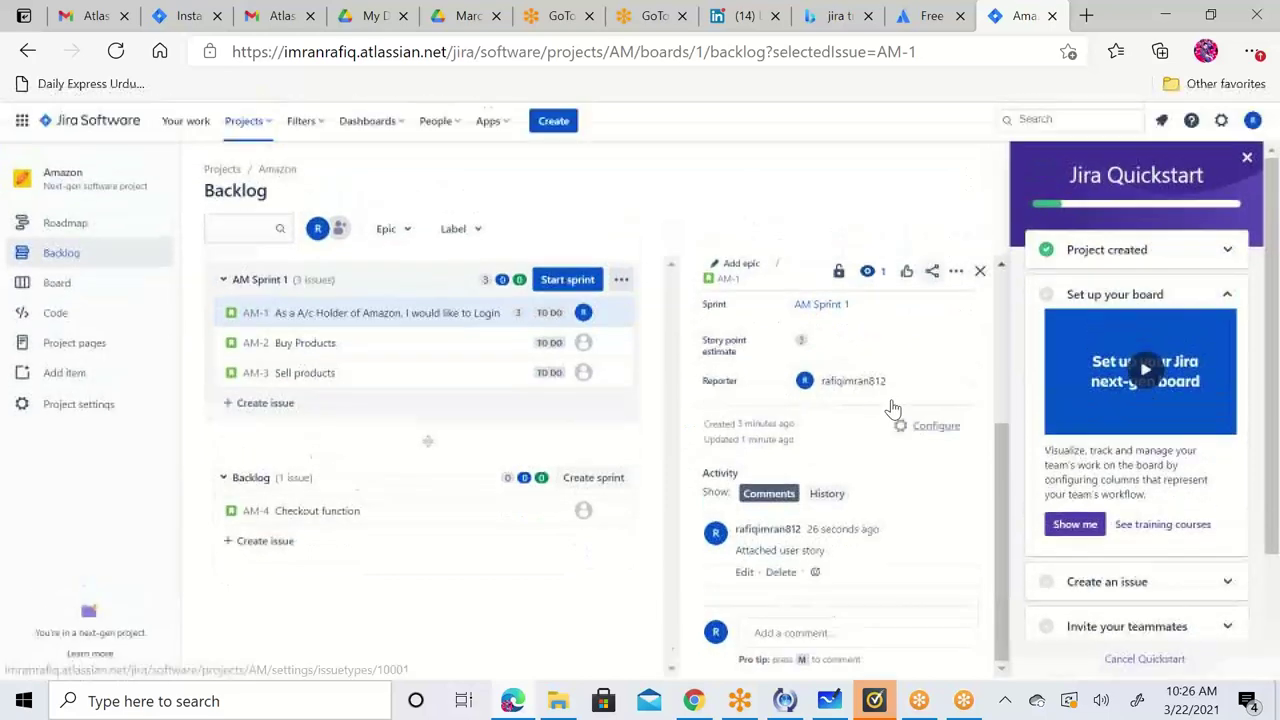